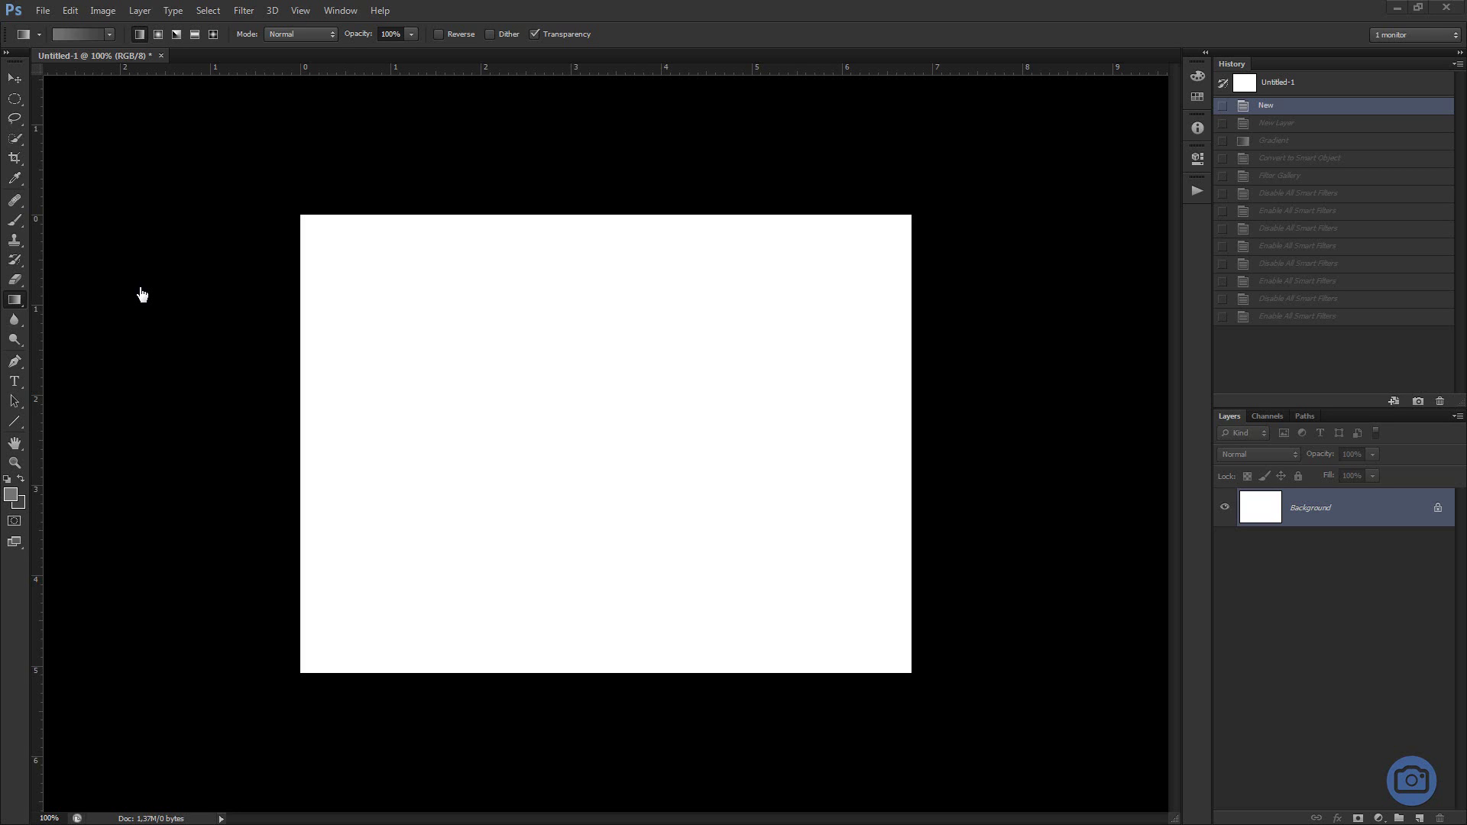
left_click(12, 495)
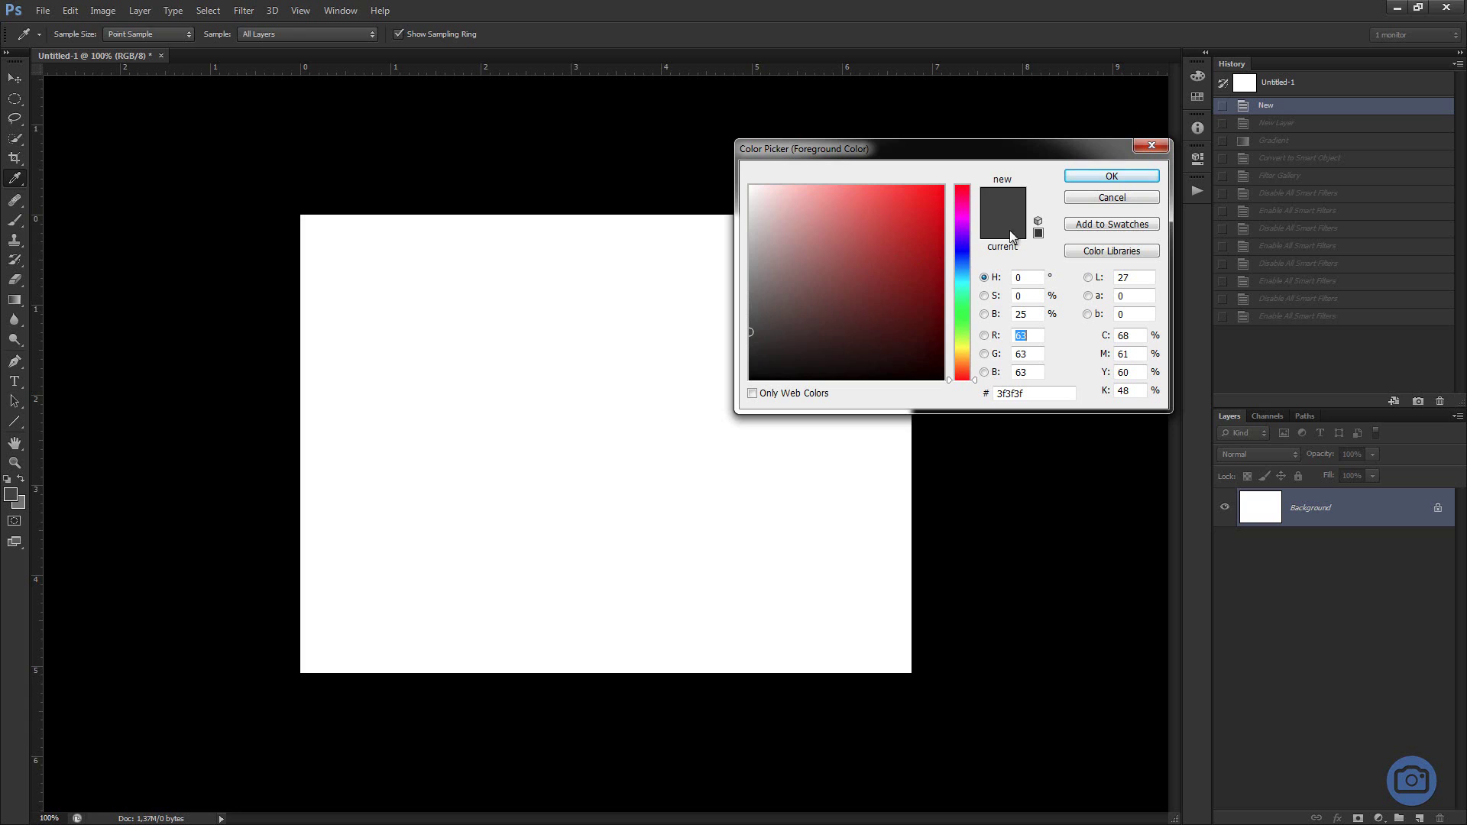
left_click(1138, 201)
key("g")
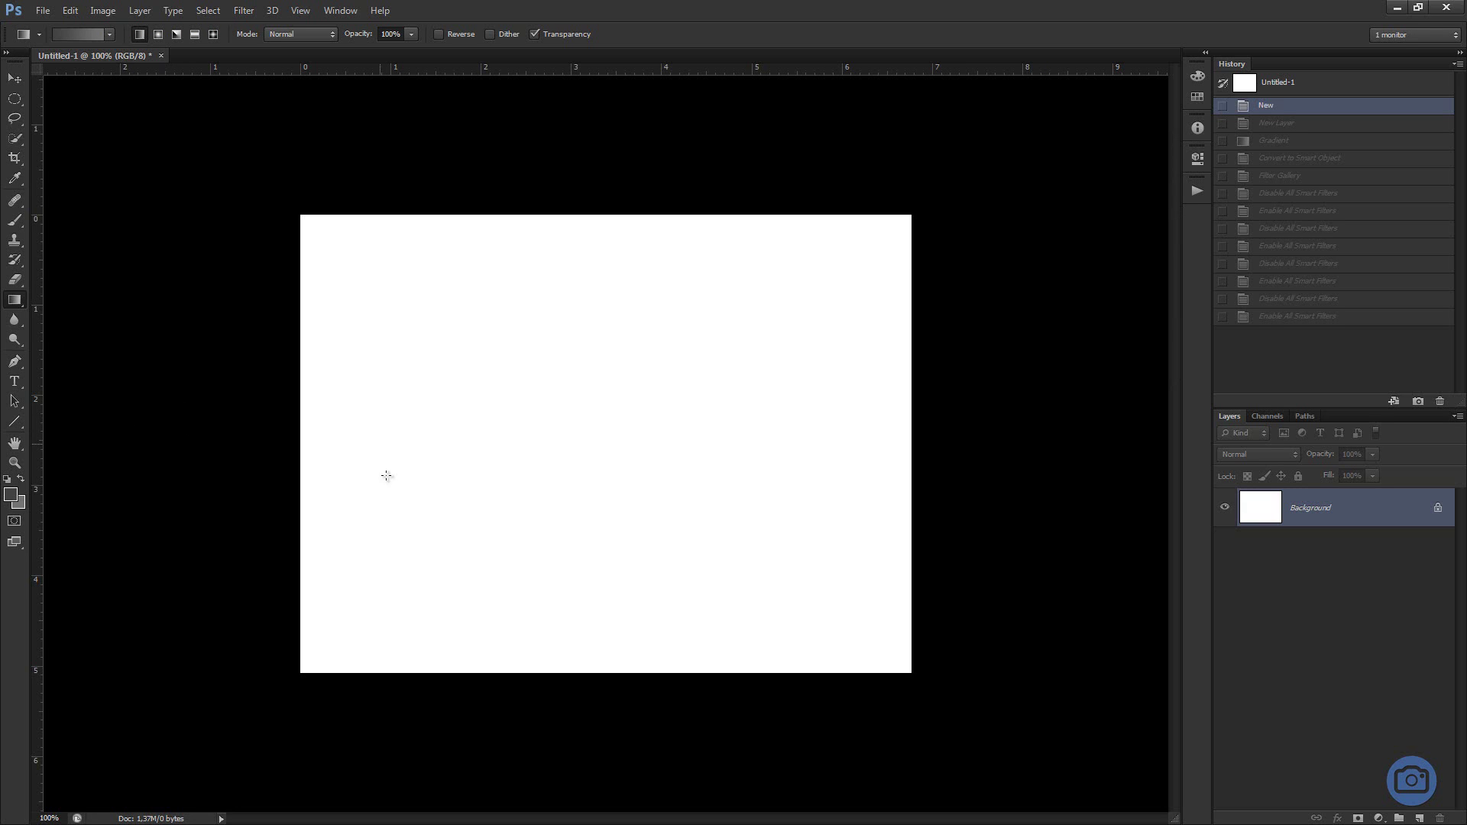
Draw two test grey gradients across the canvas, the second dithered, and undo each
key("q")
key("q")
mouse_move(320, 432)
left_mouse_down()
mouse_move(888, 401)
mouse_move(875, 417)
left_mouse_up()
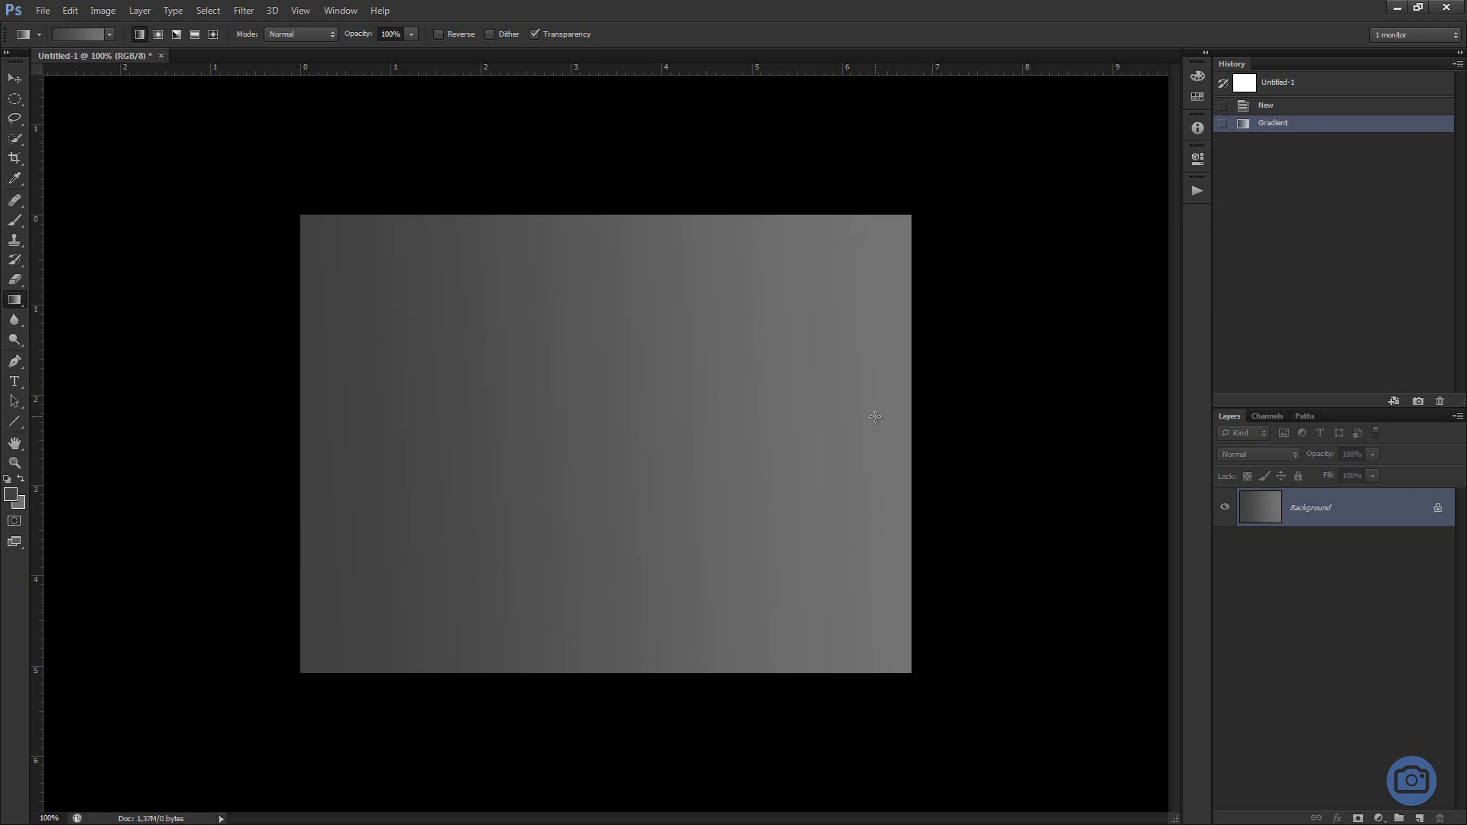
key("ctrl+plus")
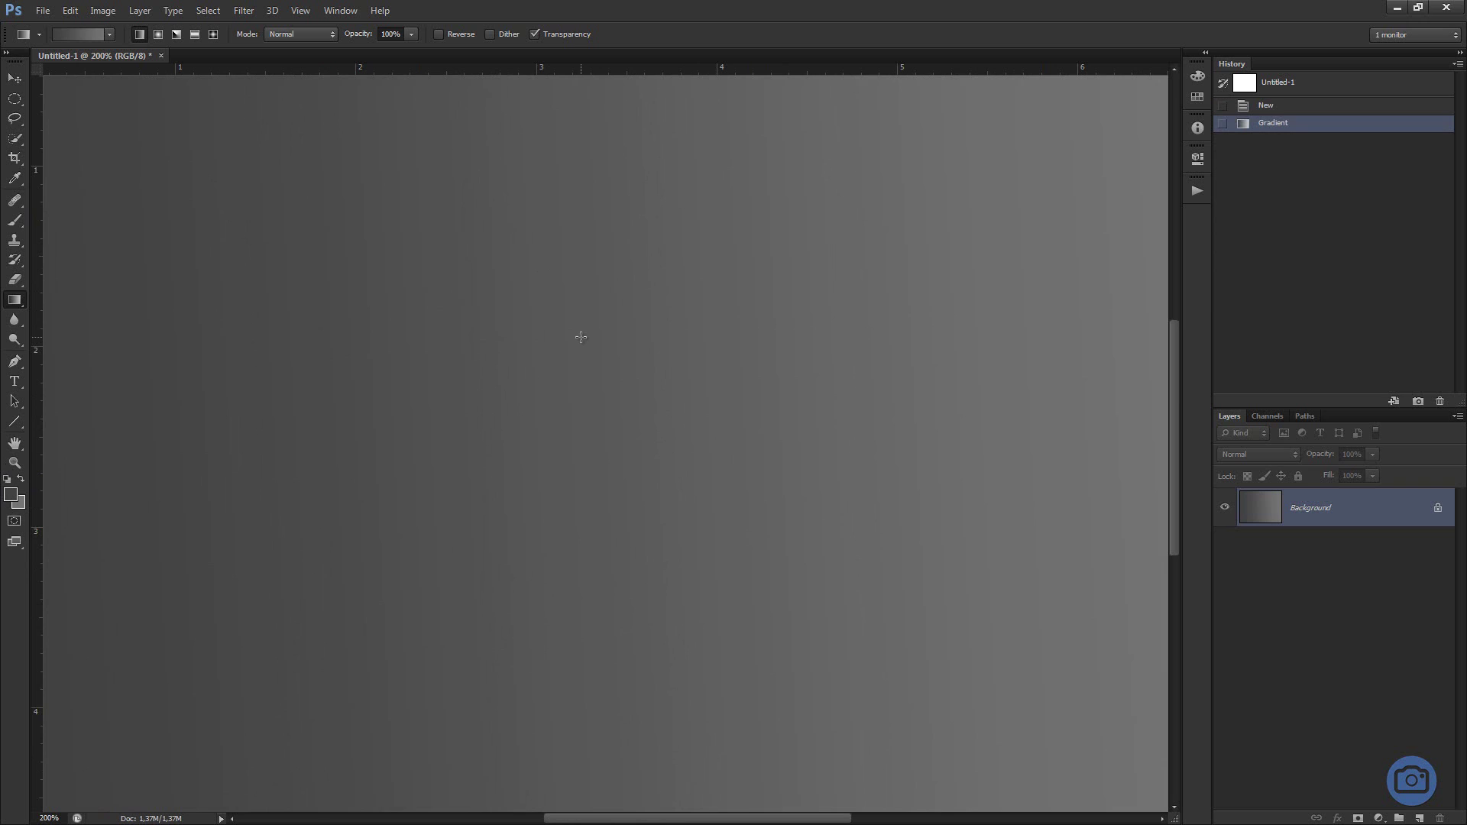
key("ctrl+minus")
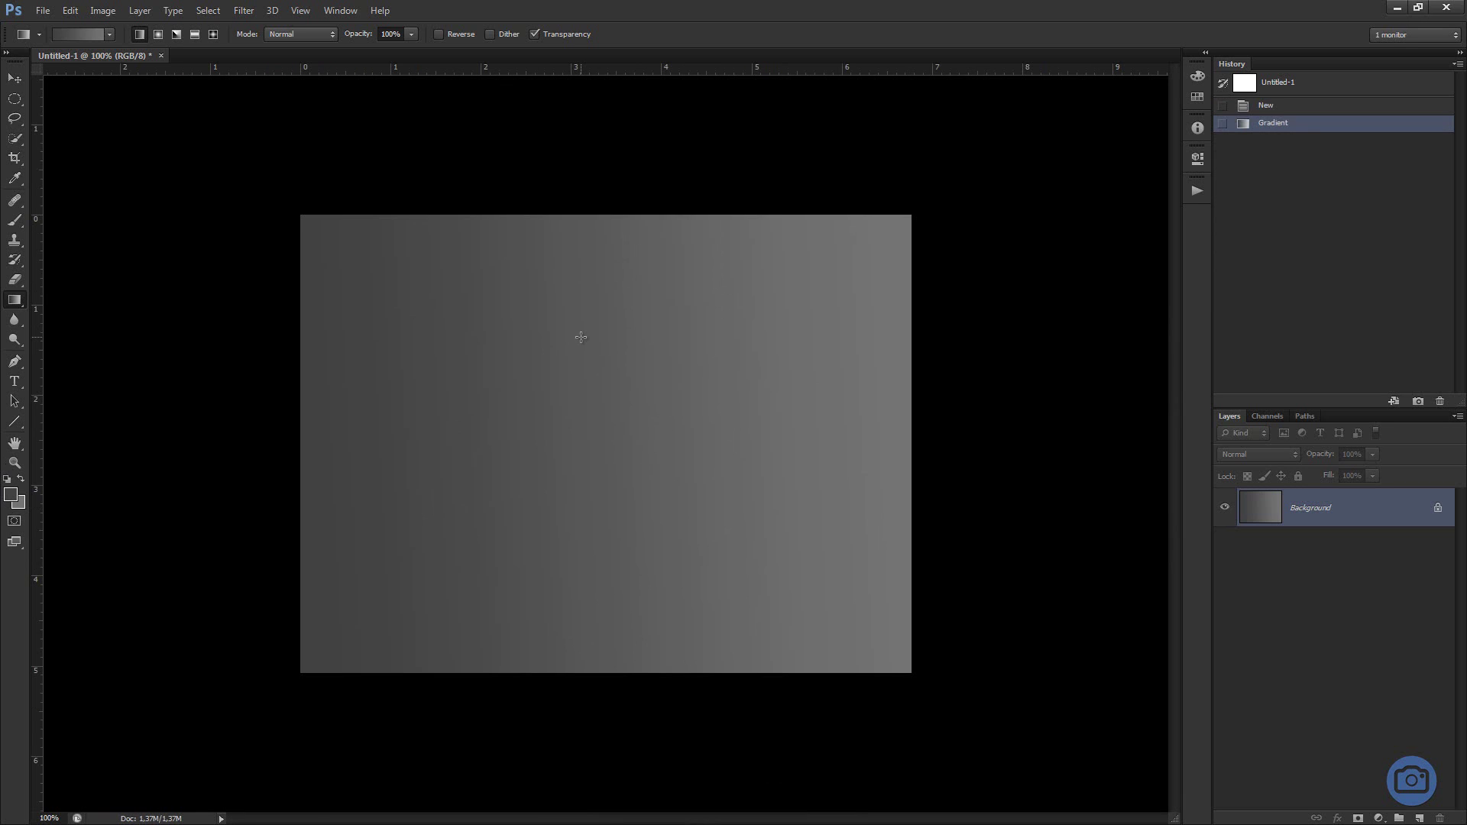
key("ctrl+z")
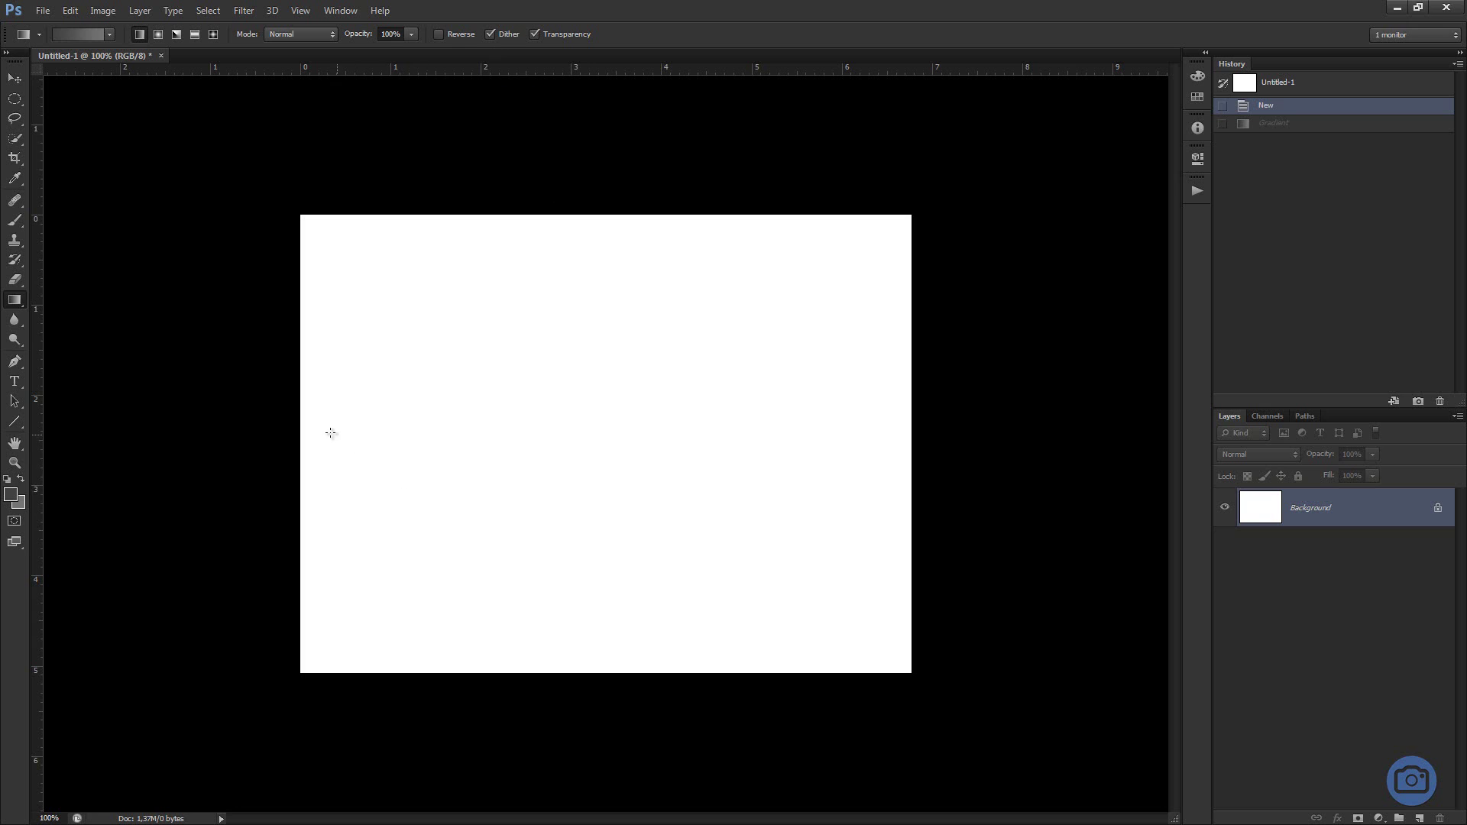
left_click_drag(325, 437, 866, 432)
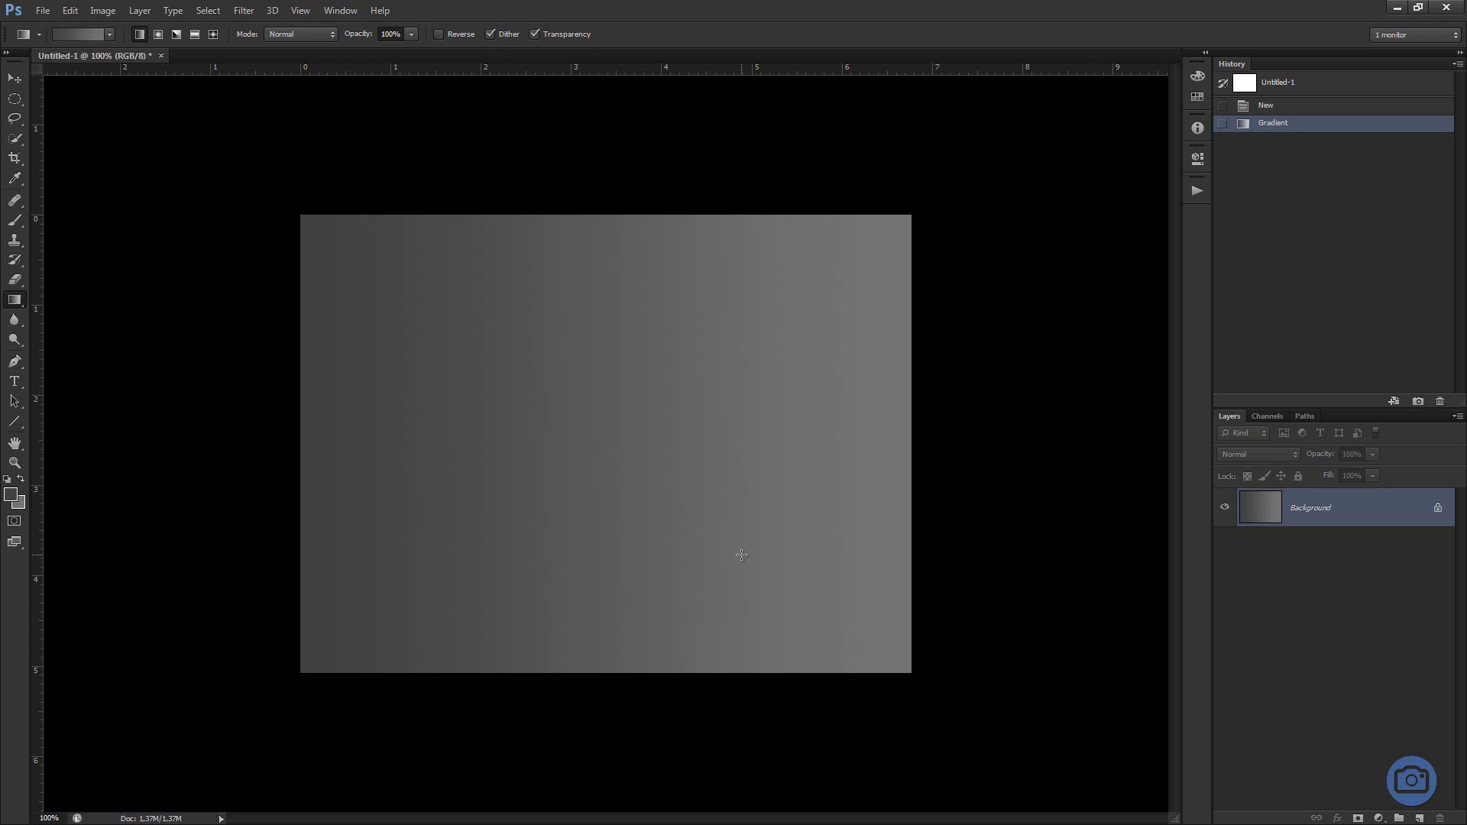
key("ctrl+z")
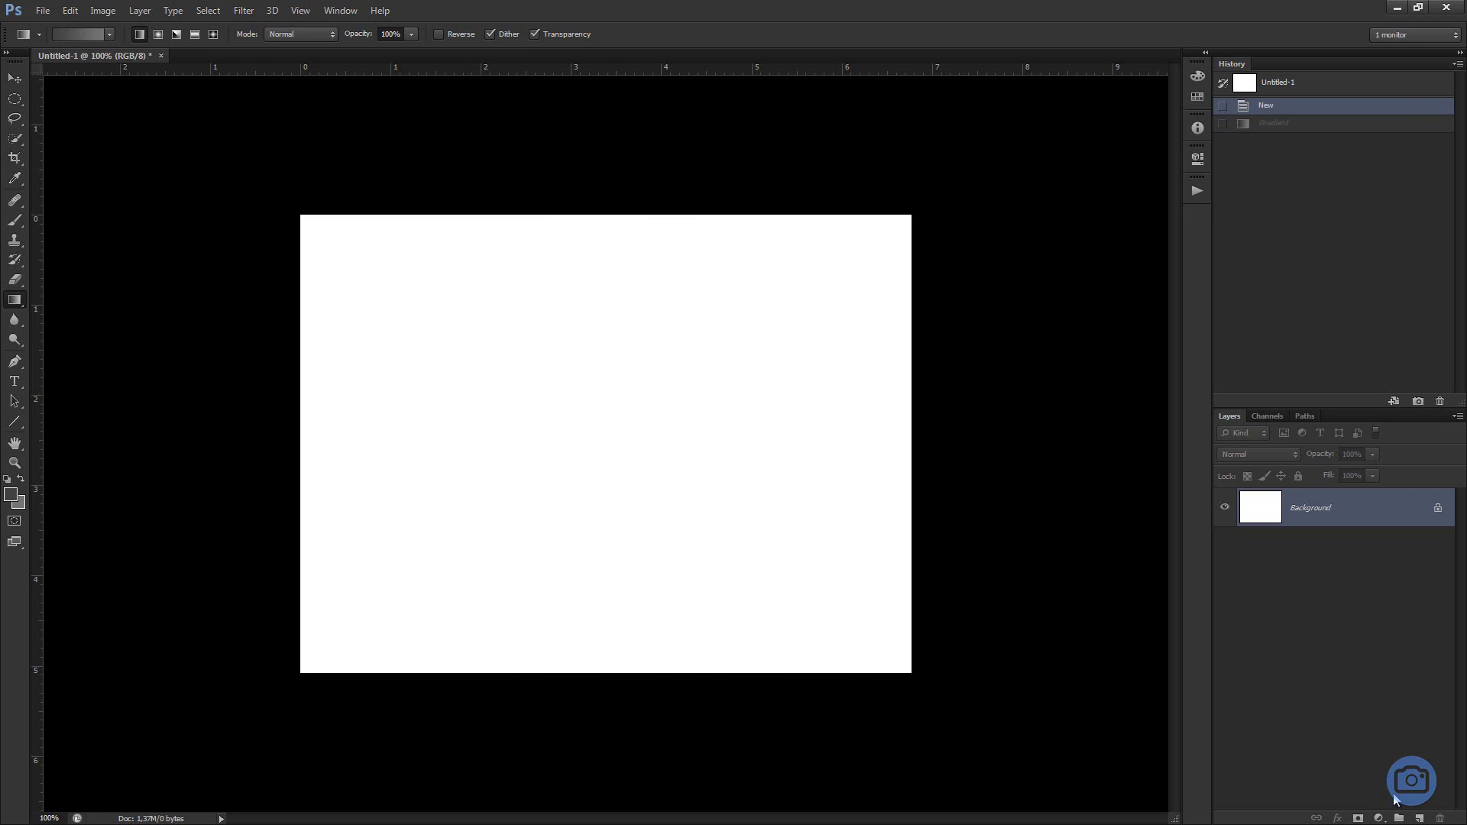
Add a Photo Filter adjustment layer by mistake, then undo it
left_click(1380, 819)
left_click(1356, 682)
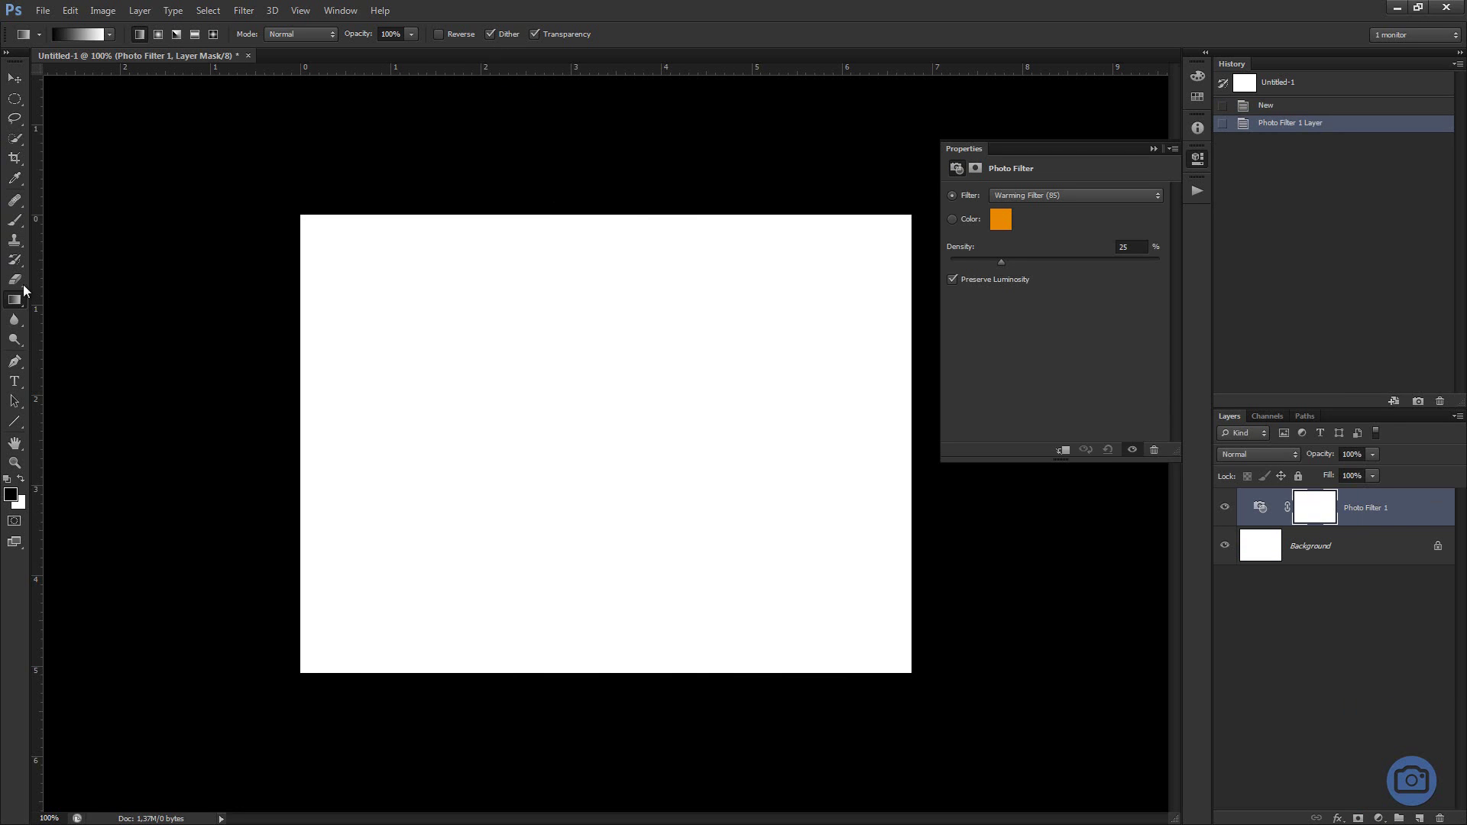
left_click(1154, 149)
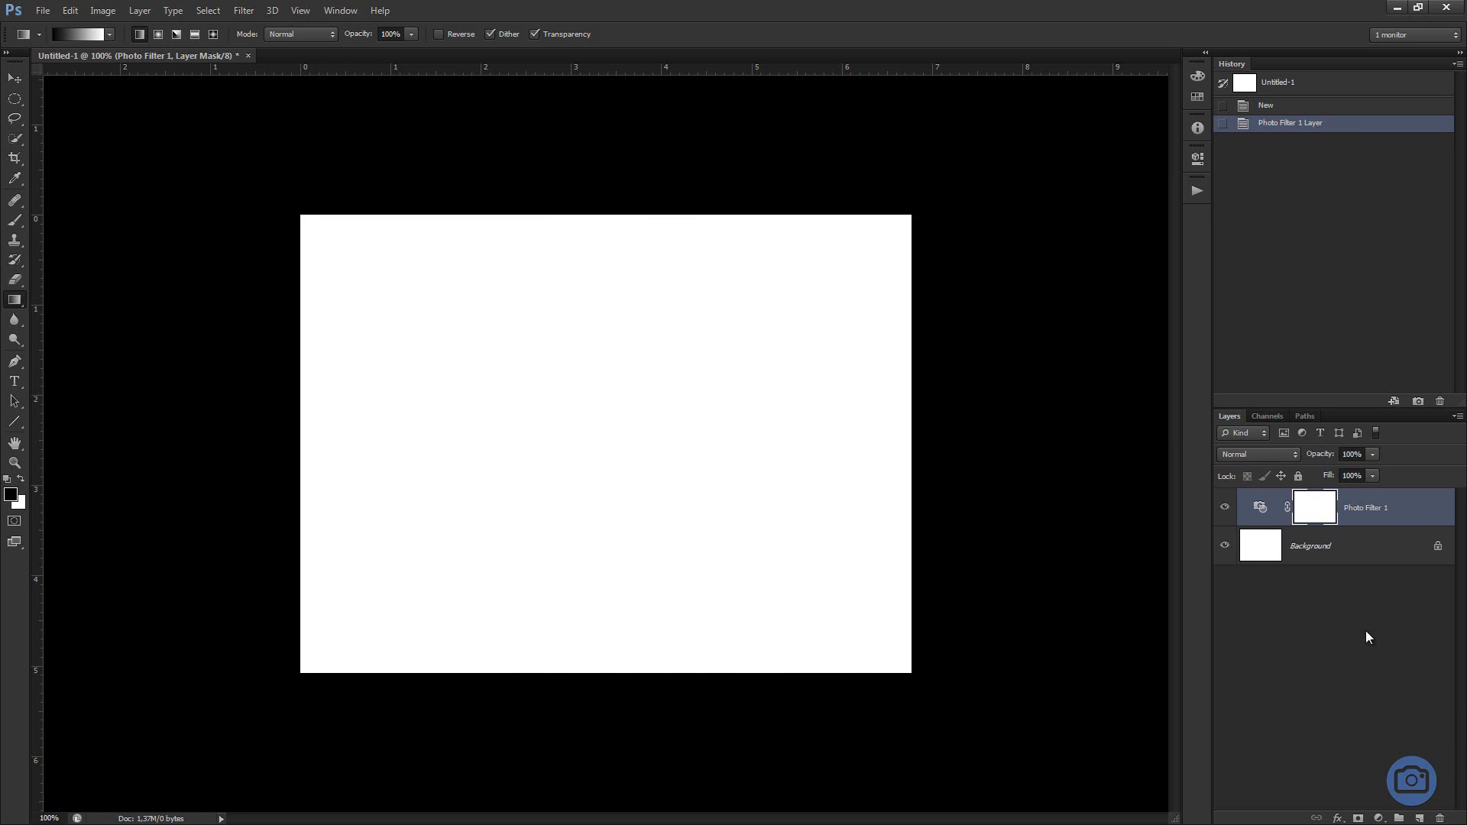
key("ctrl+z")
Add a Gradient Fill layer using the Foreground to Background preset
left_click(1379, 818)
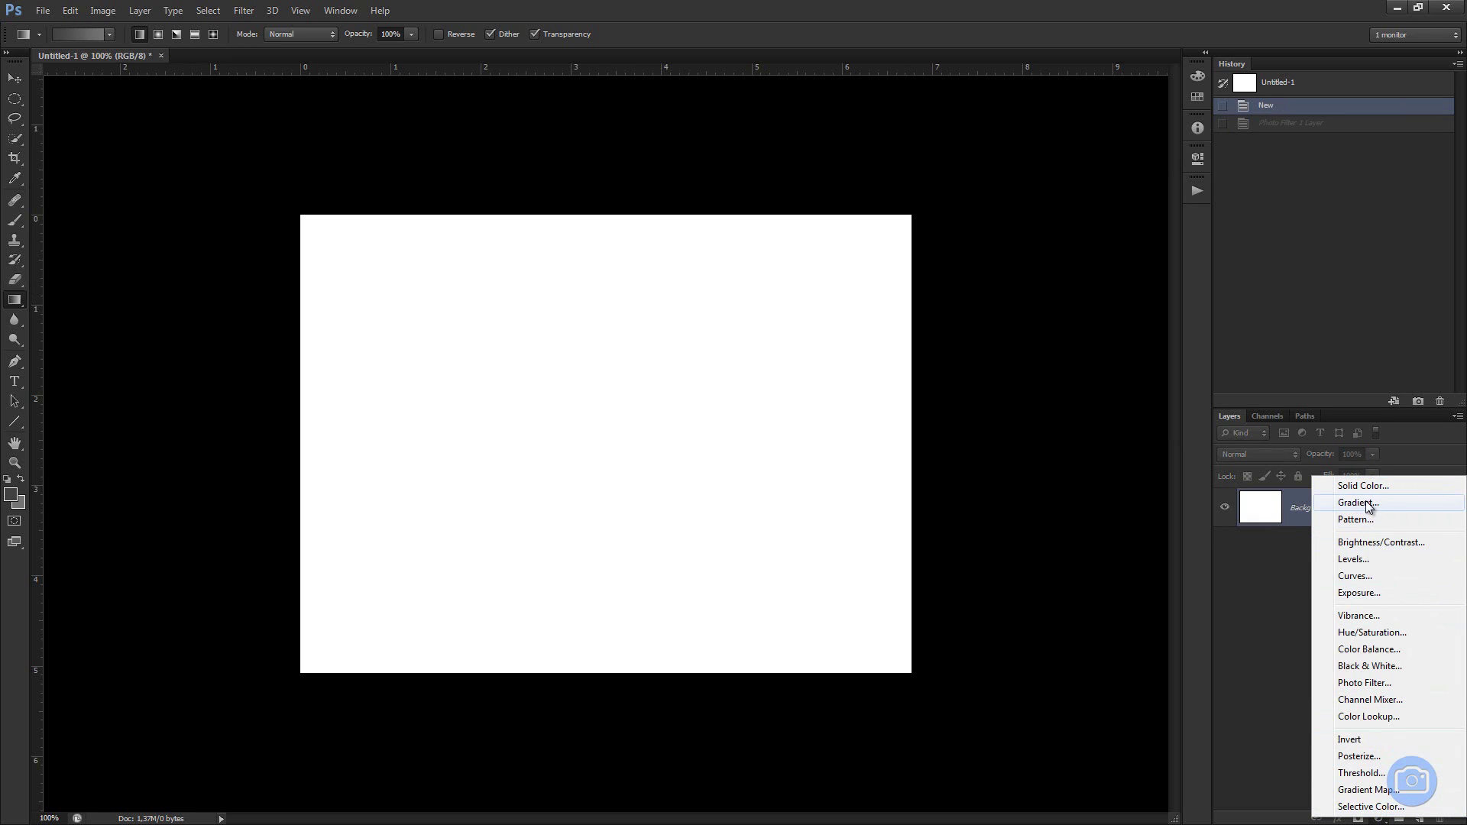
left_click(1365, 505)
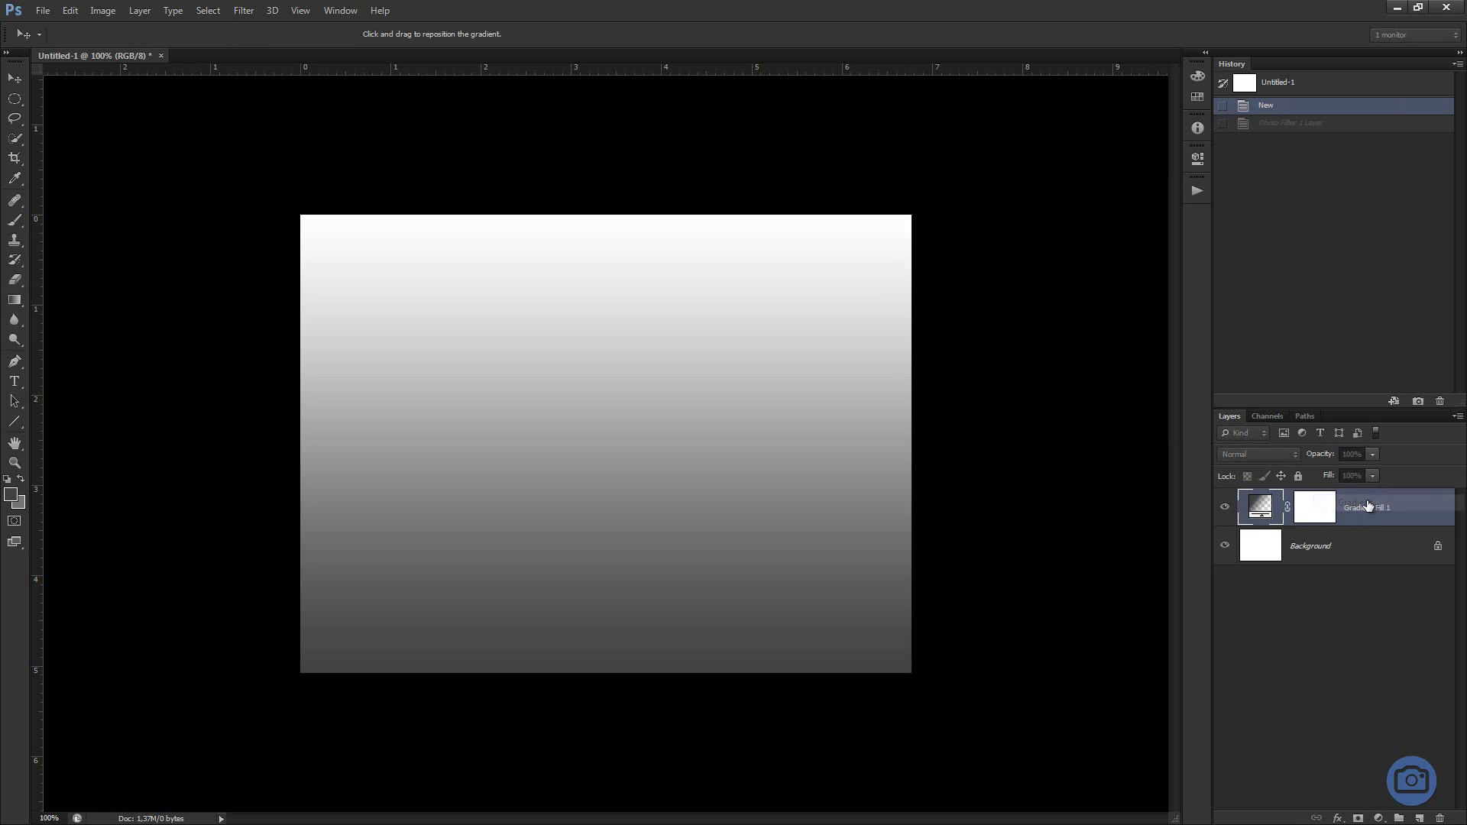
left_click(1032, 200)
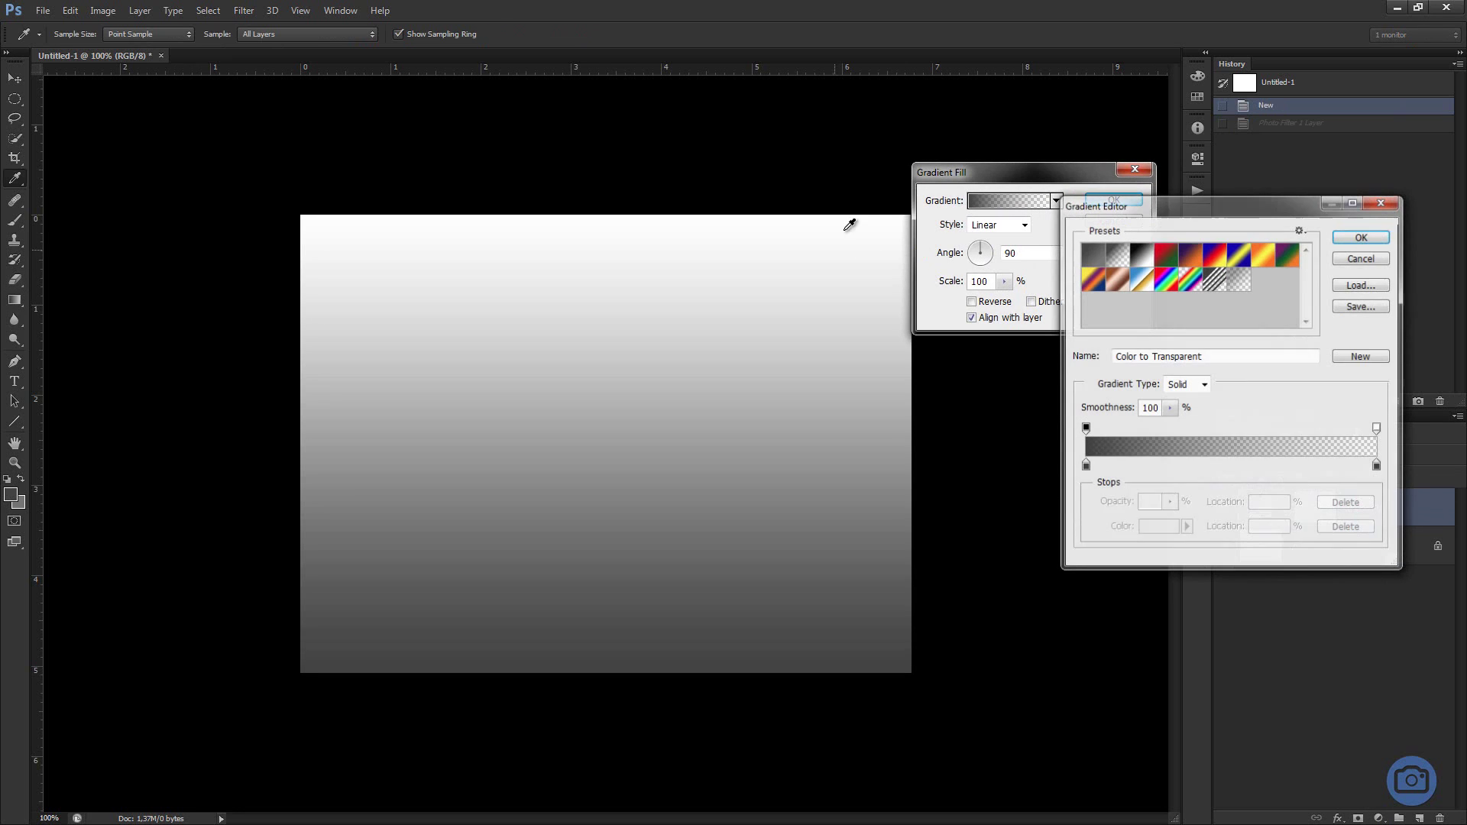
left_click(1097, 254)
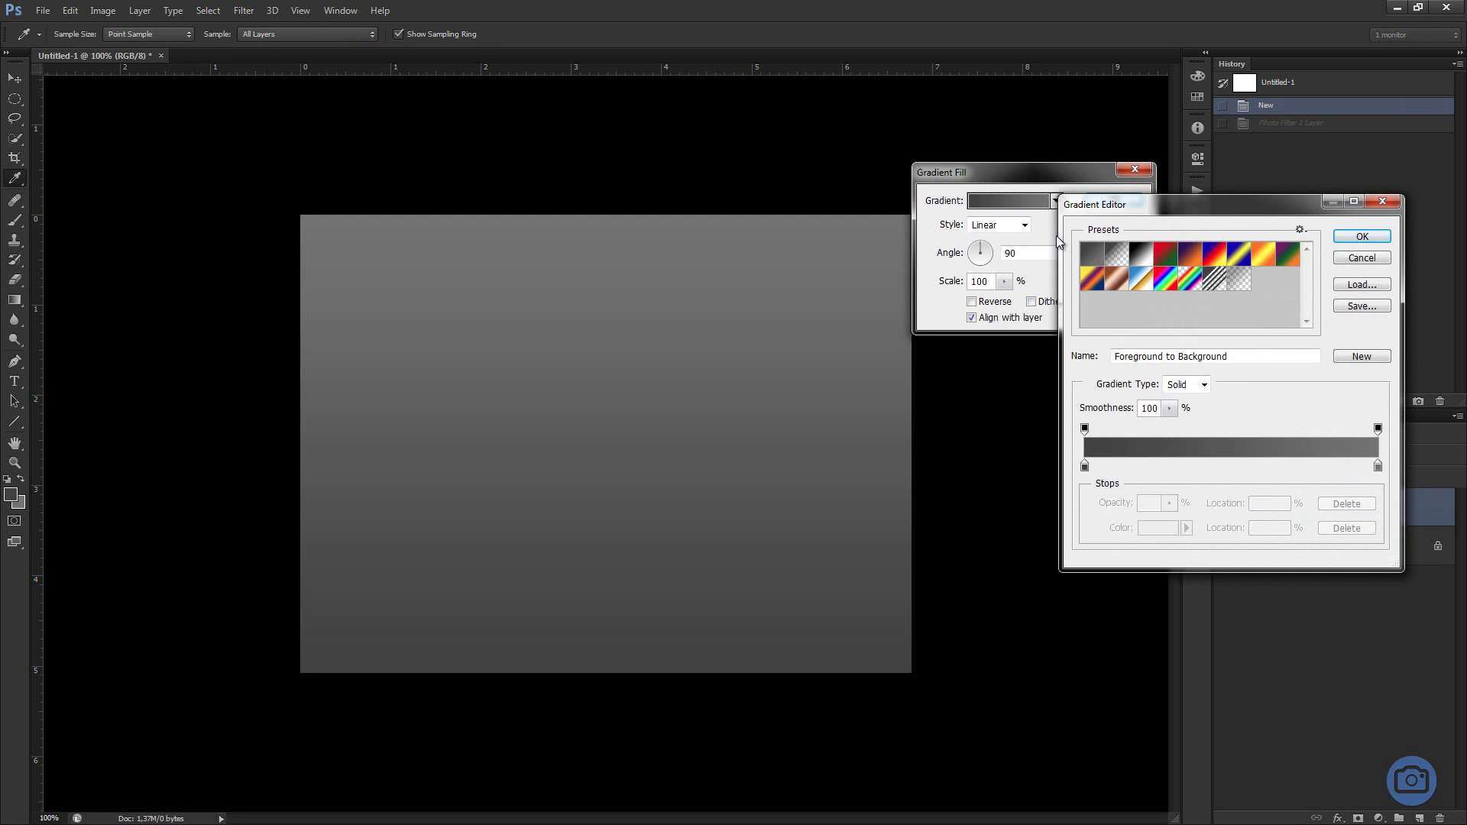
left_click(1364, 239)
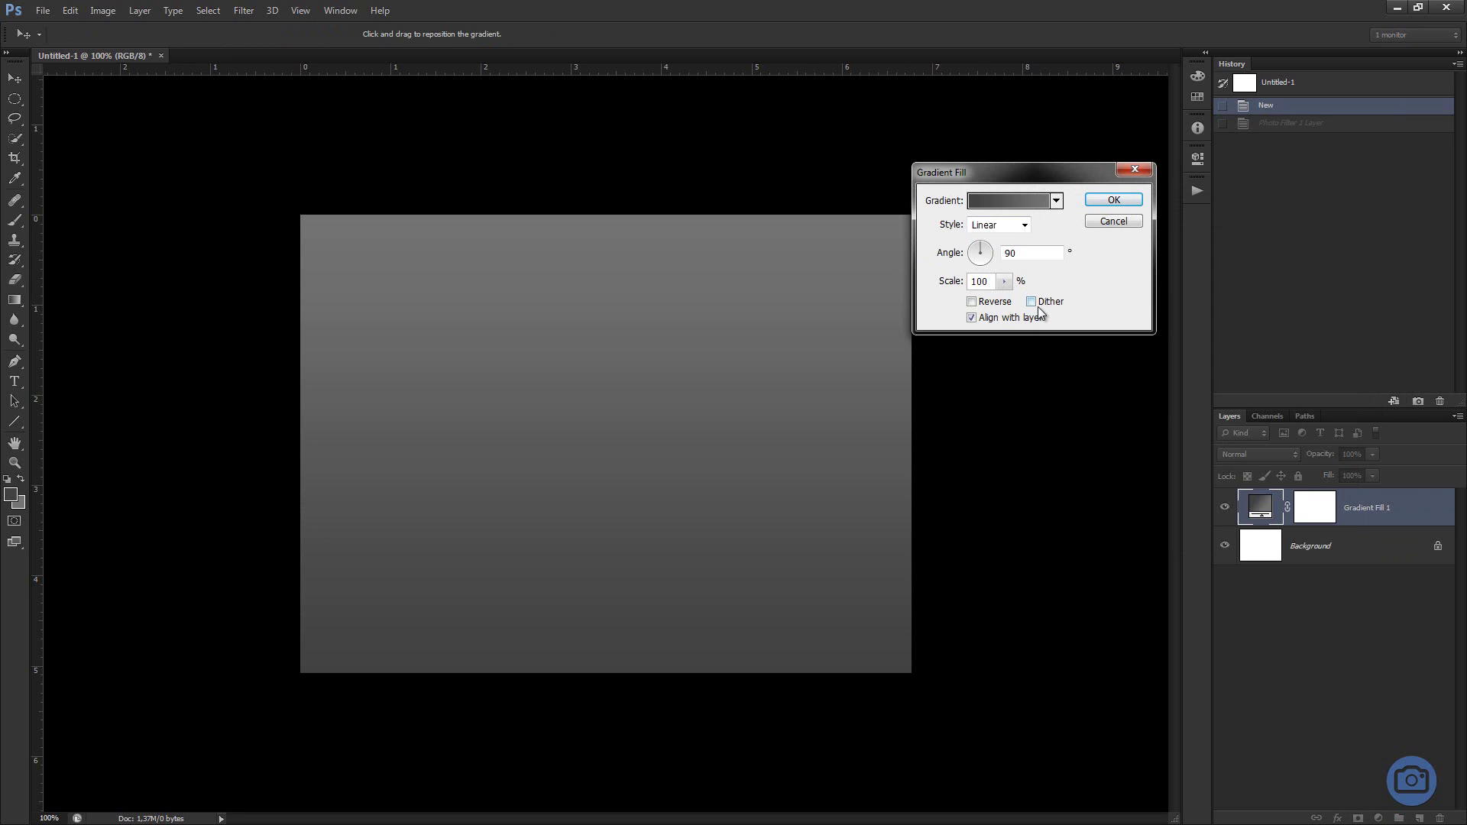
Enable Dither on the gradient fill, zooming in and out to compare banding
key("ctrl+plus")
key("ctrl+plus")
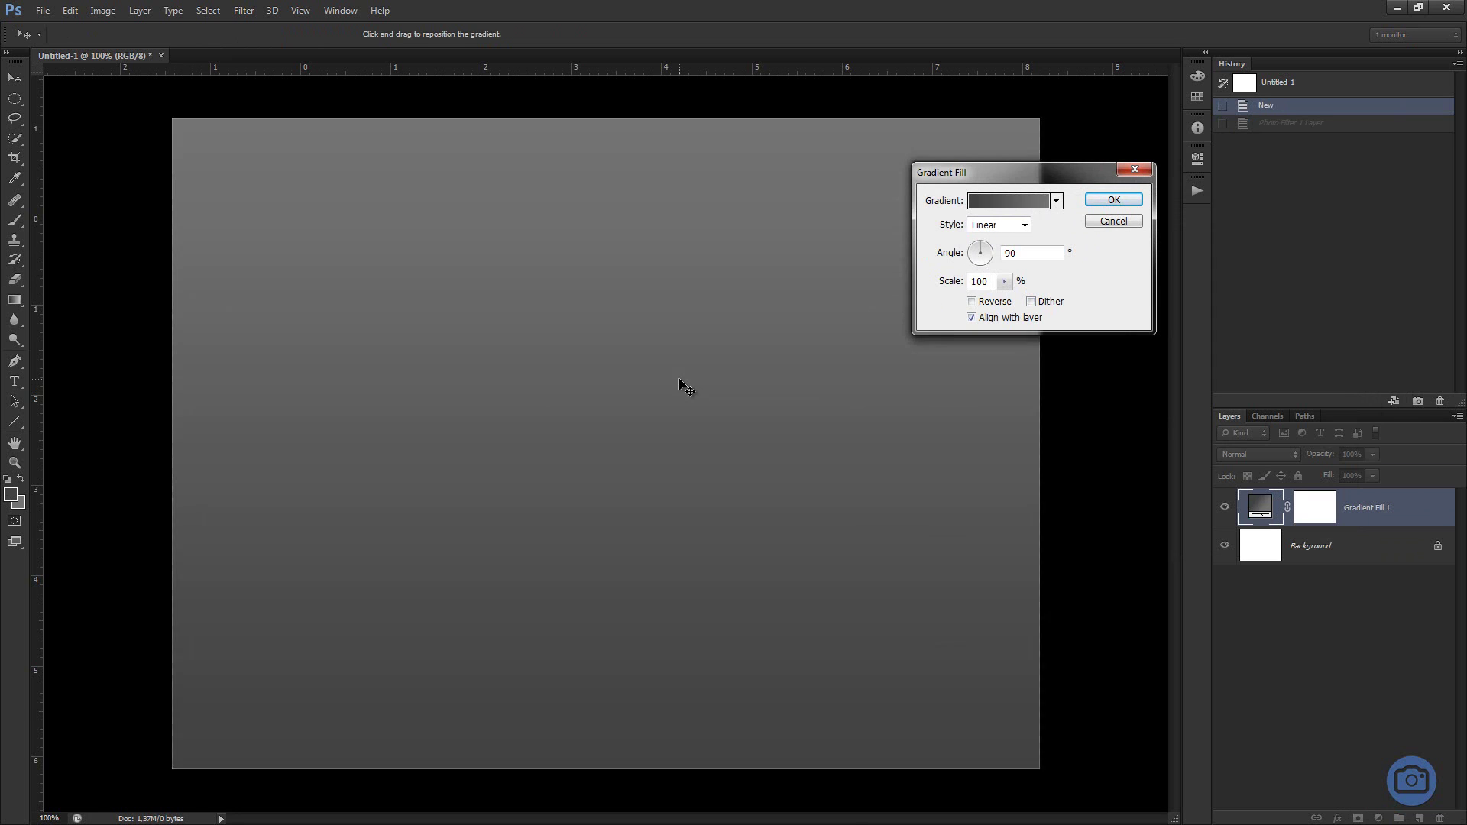
key("ctrl+minus")
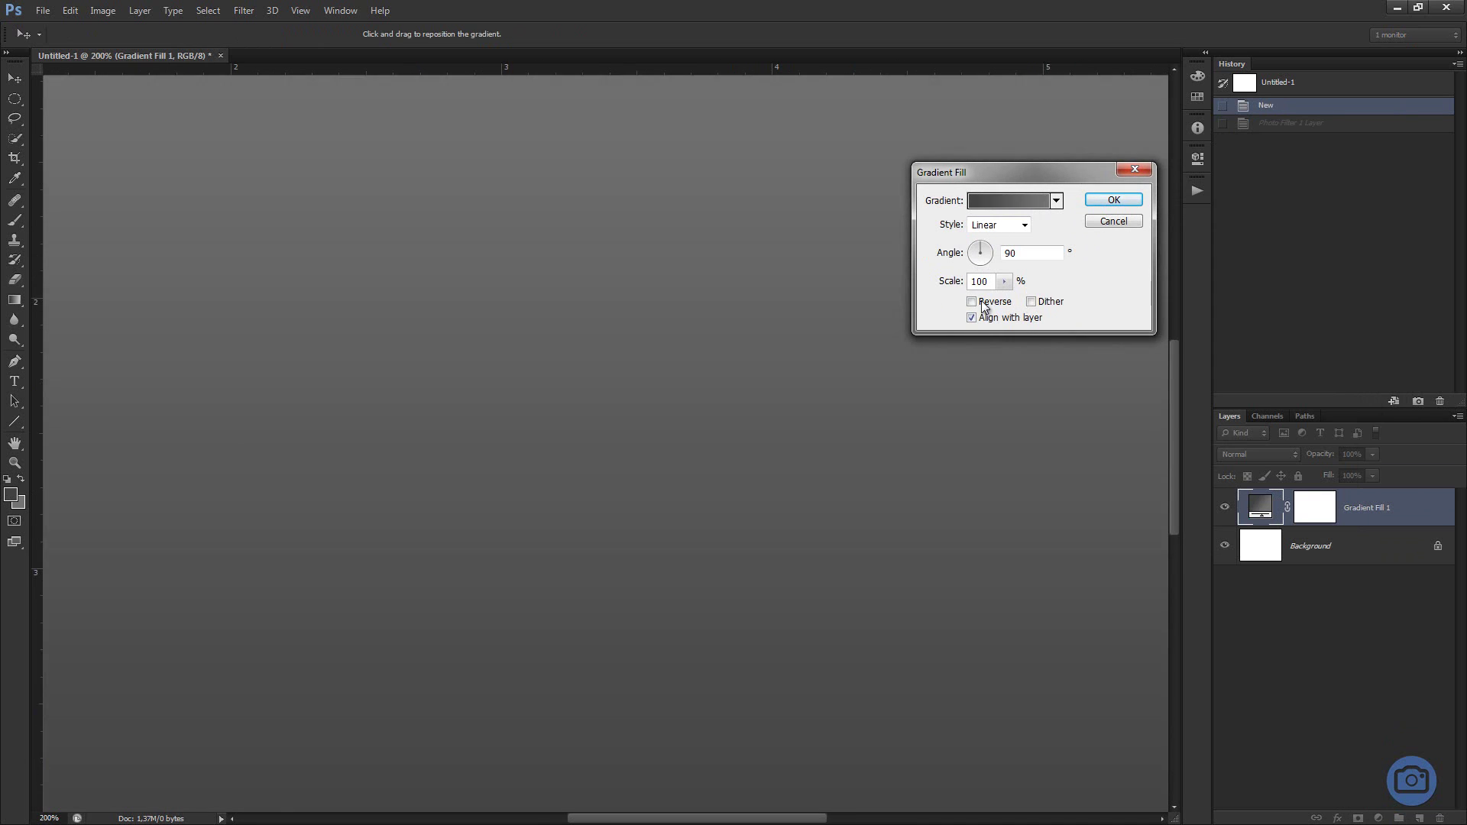
left_click(1031, 302)
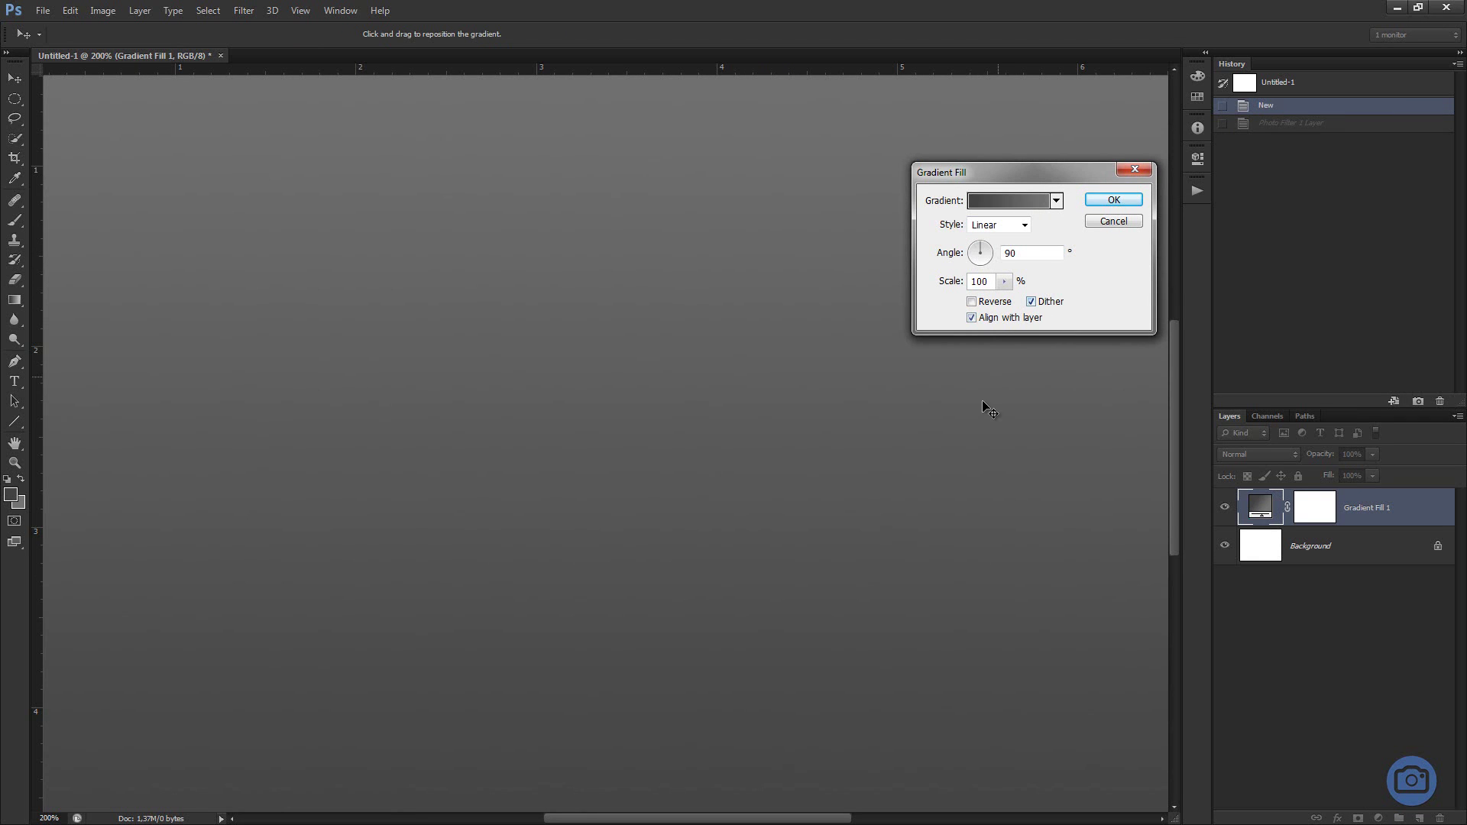
left_click(1031, 302)
key("ctrl+minus")
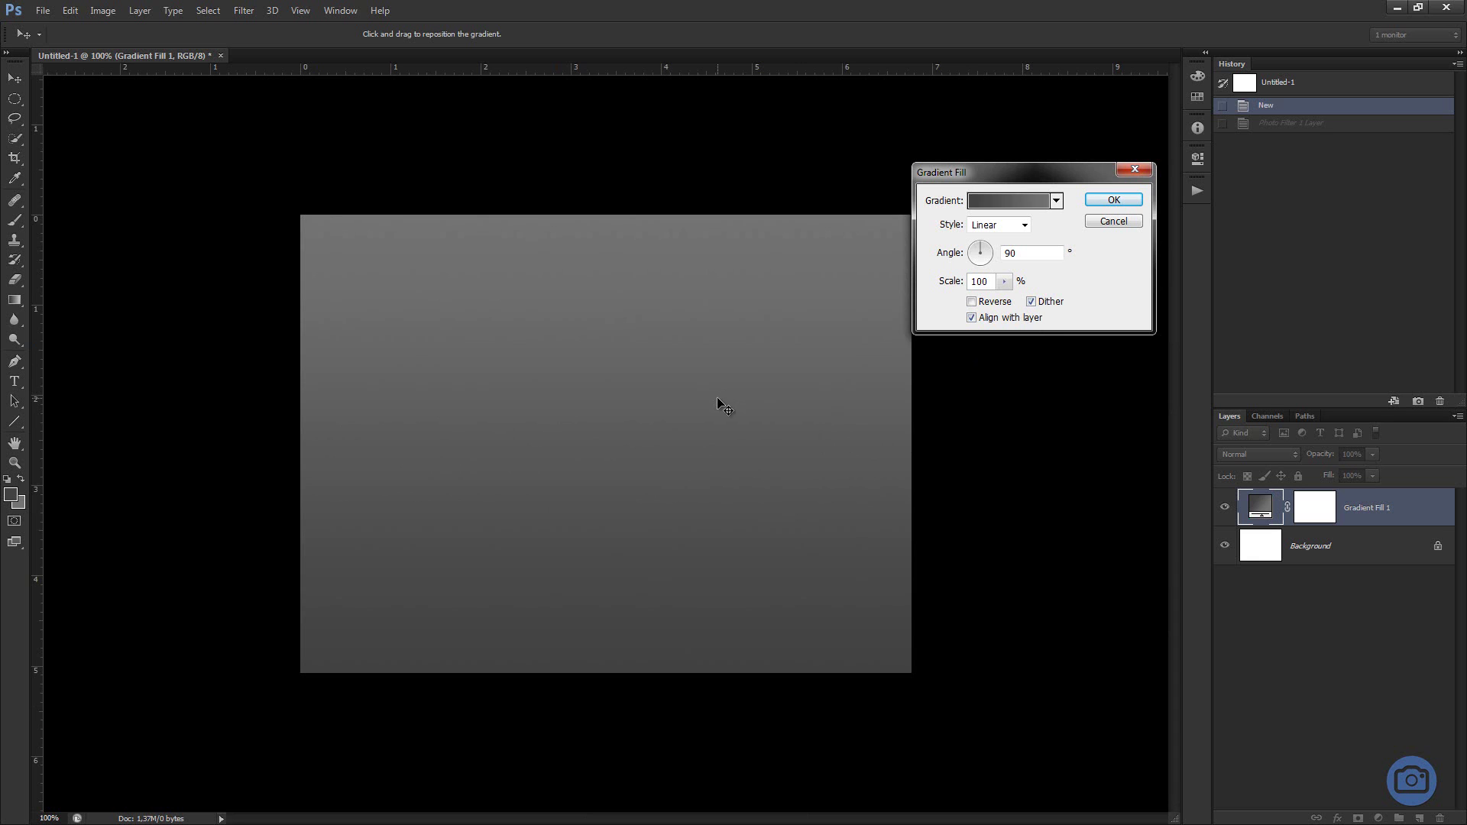
key("ctrl+plus")
key("ctrl+plus")
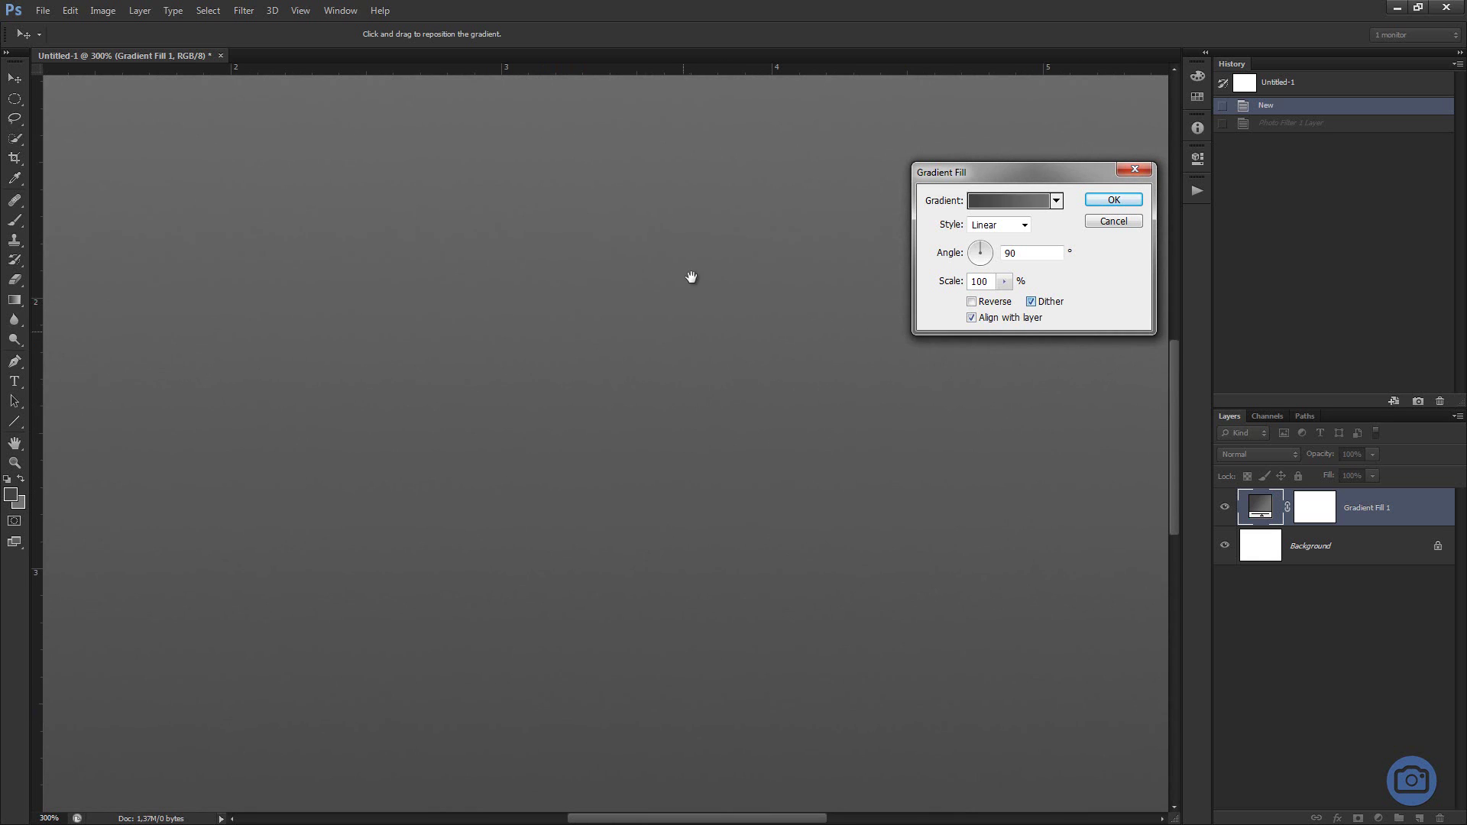
key("alt+d")
key("ctrl+minus")
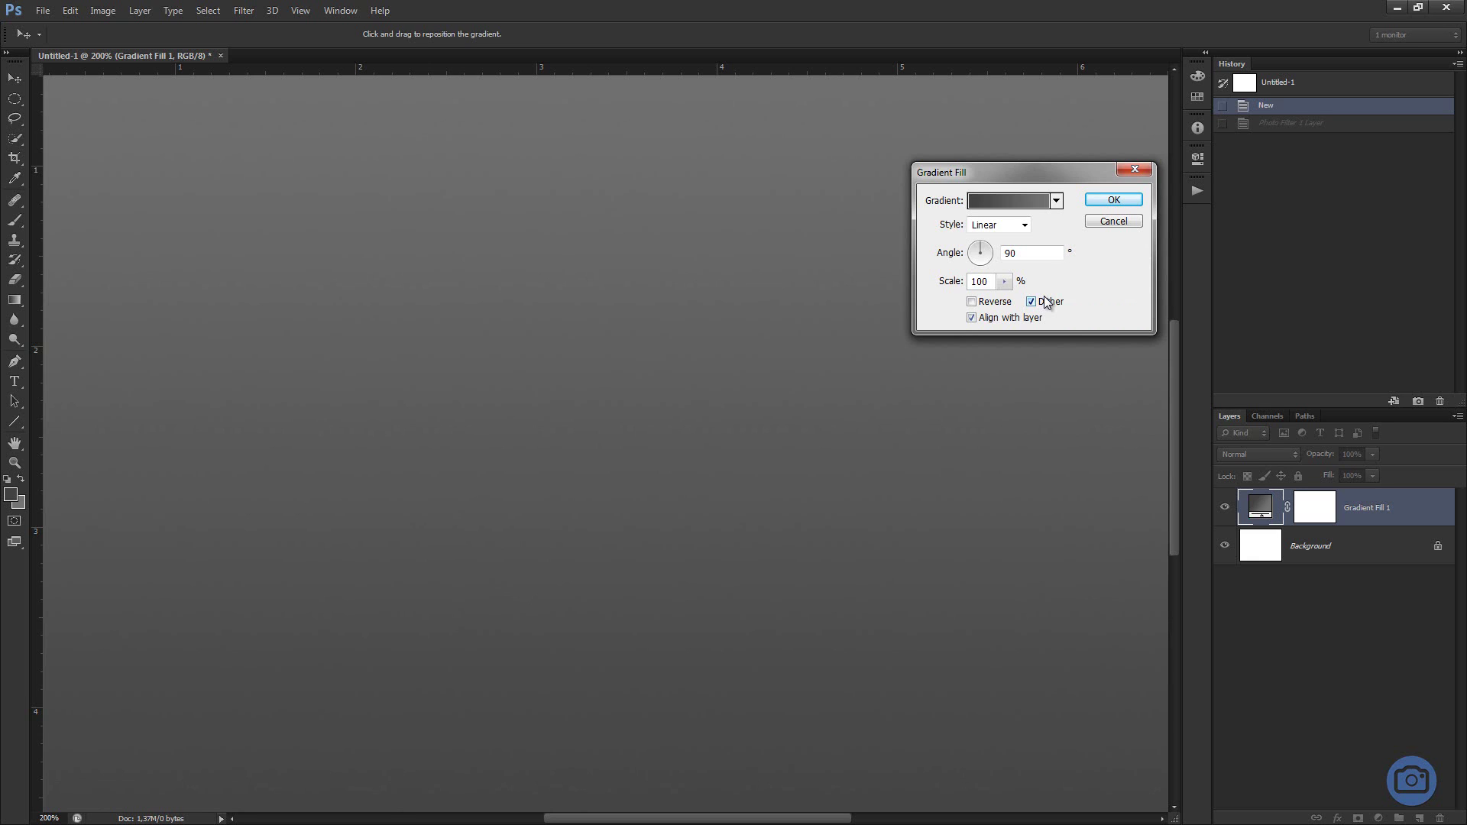
Cancel the dithered fill, retry a Foreground to Background gradient fill, and cancel it too
left_click(1112, 221)
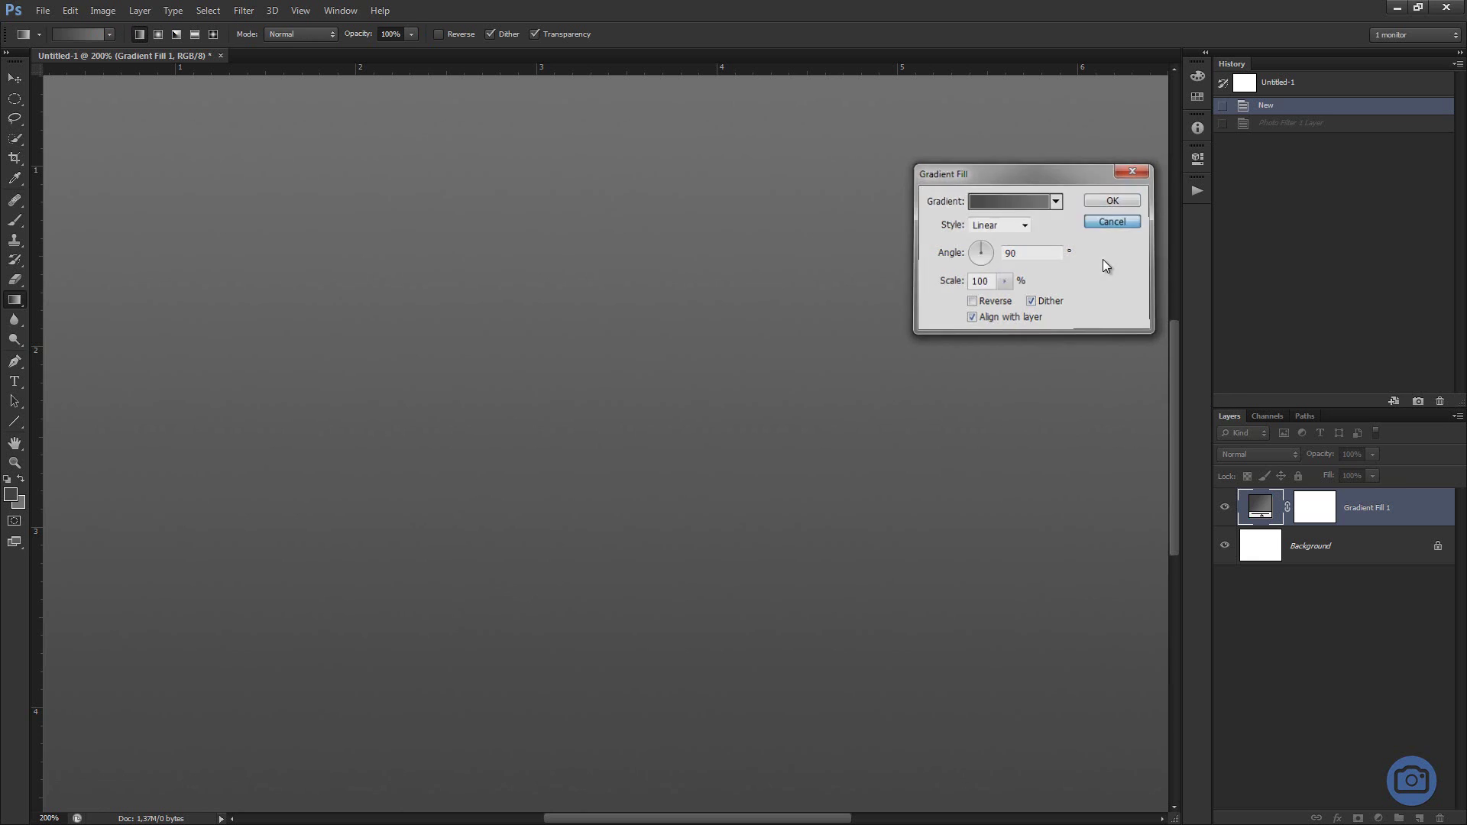
left_click(1379, 817)
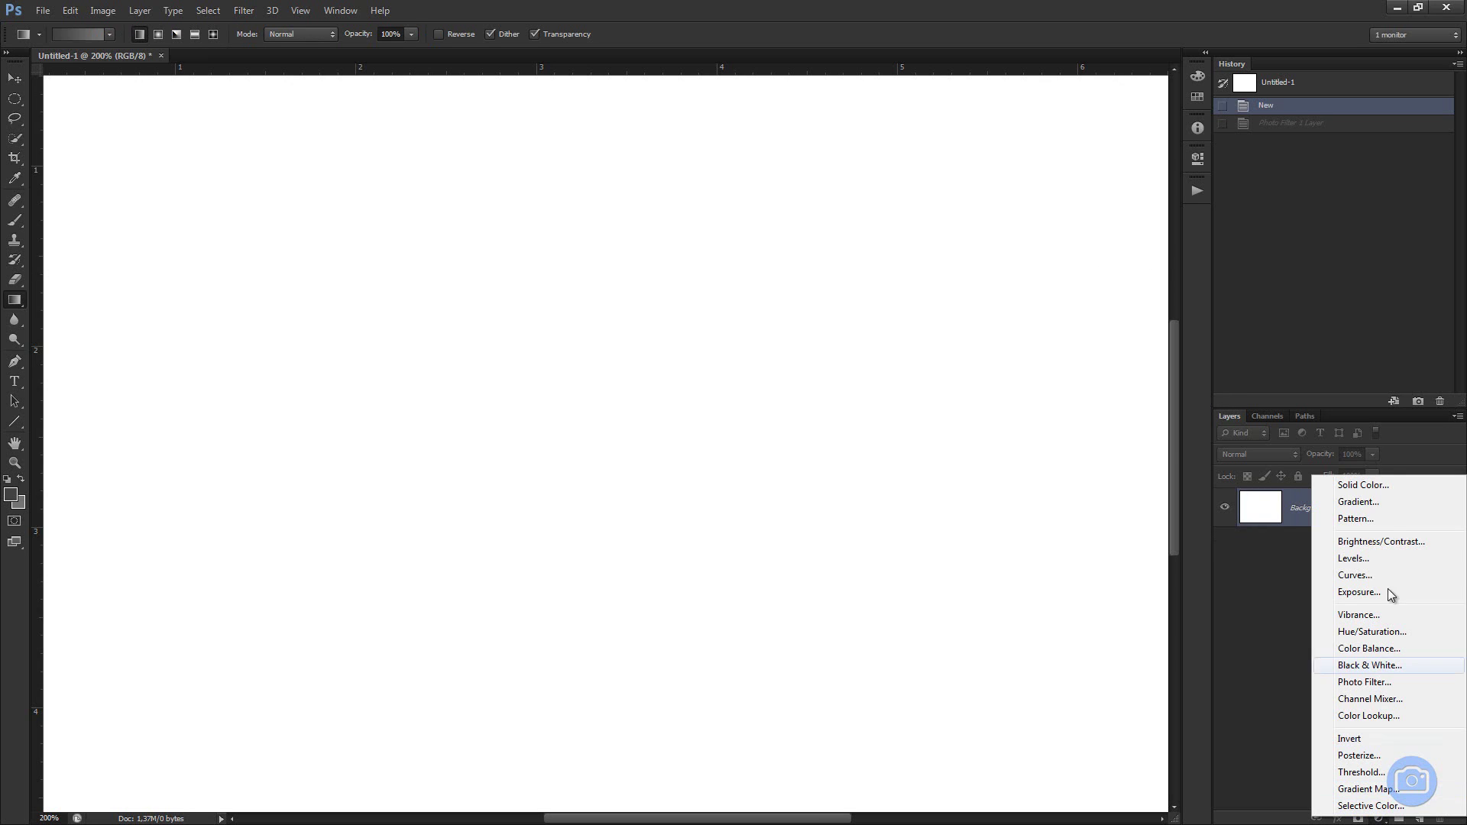
left_click(1376, 498)
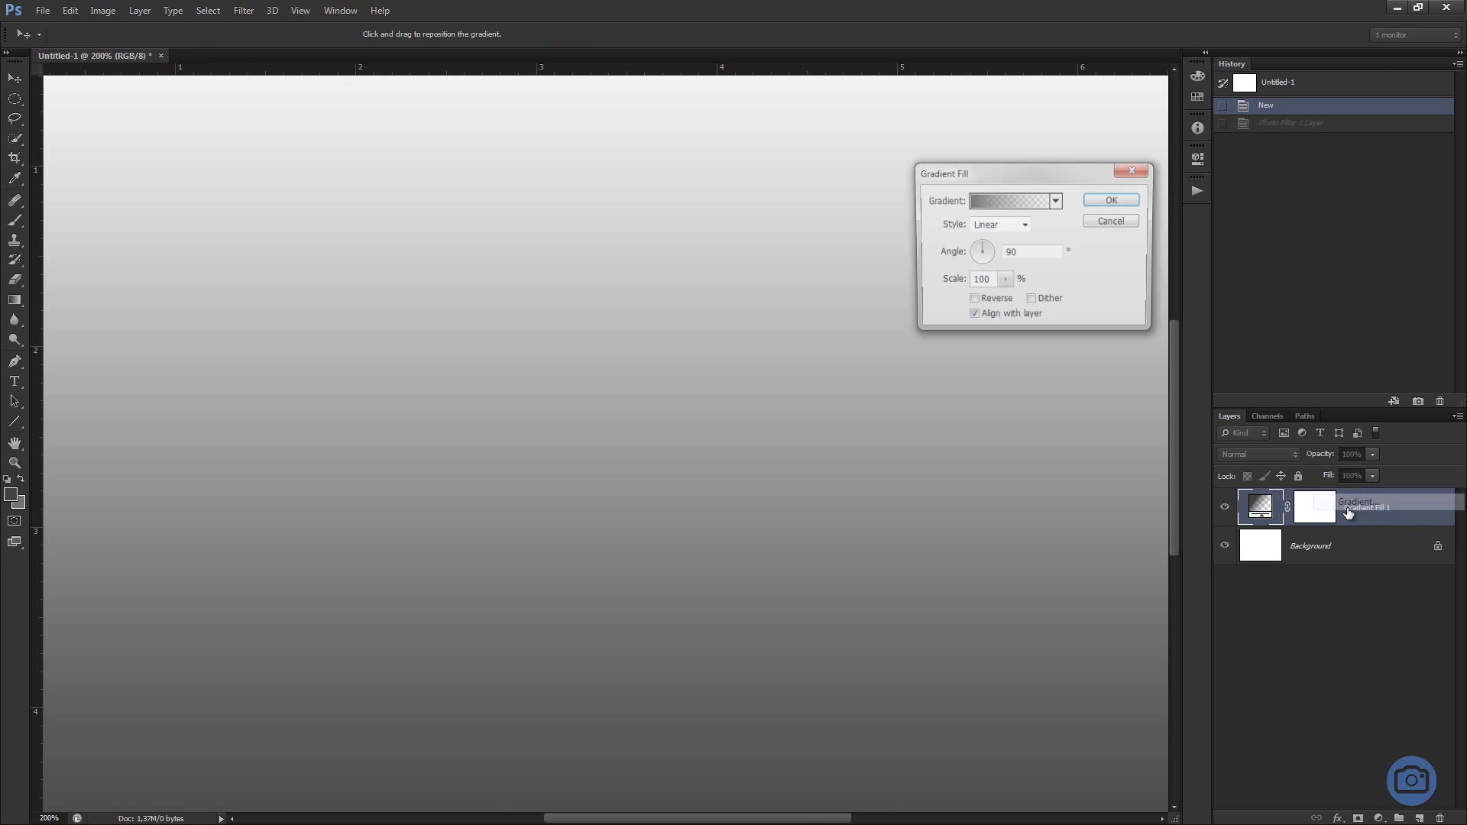
left_click(1022, 200)
left_click(1090, 256)
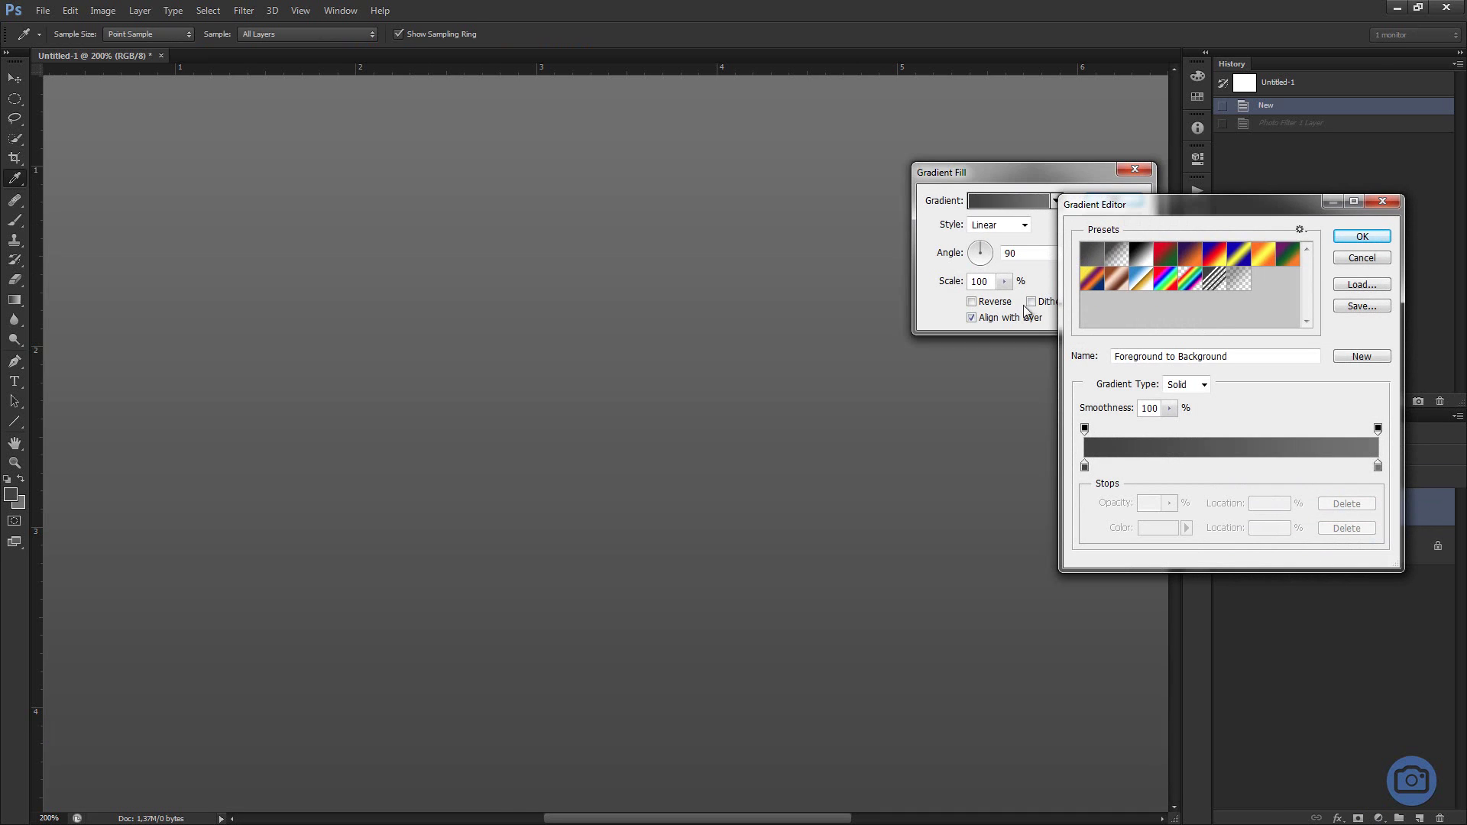
left_click(1366, 237)
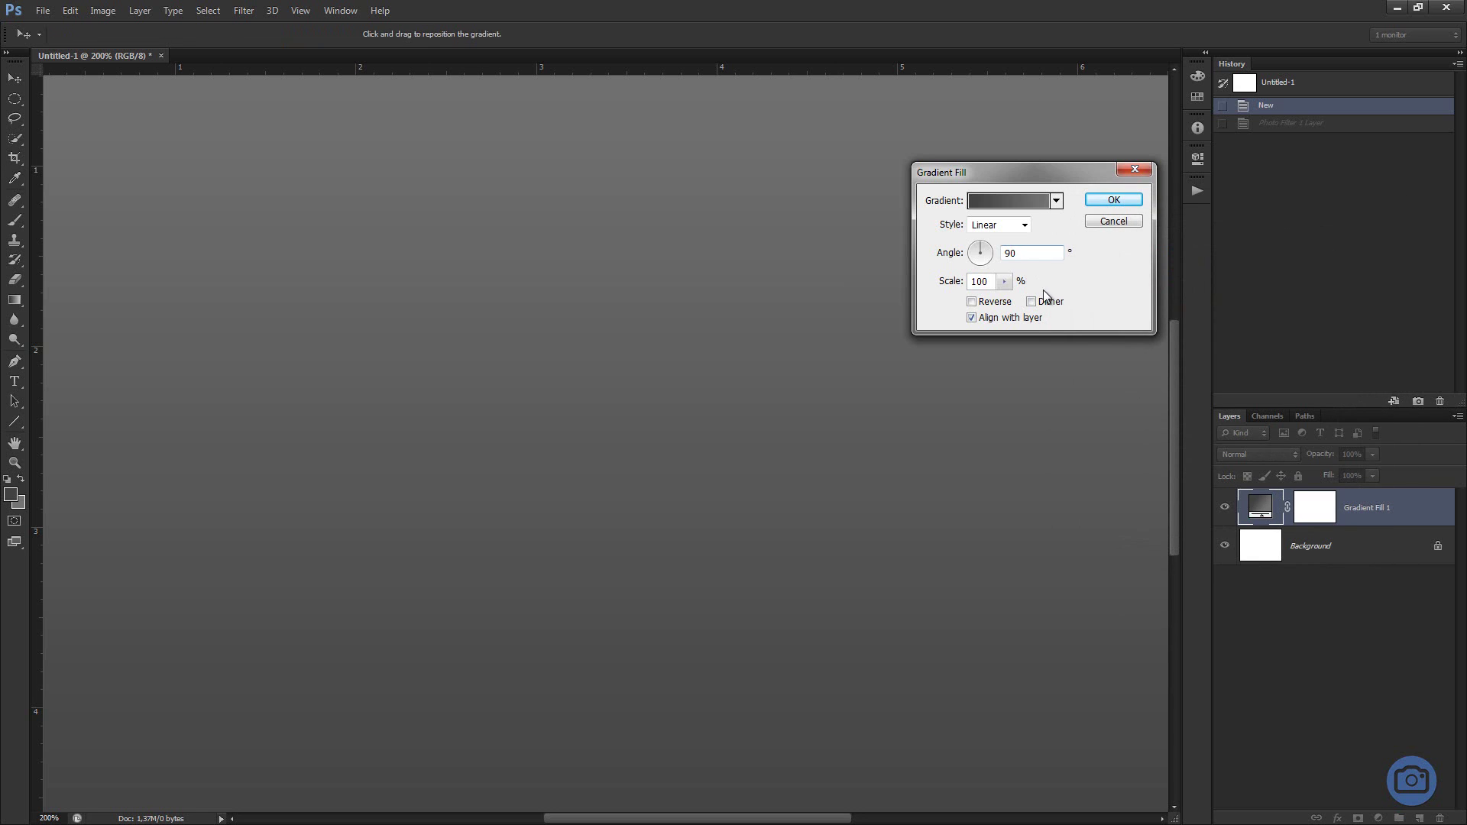
left_click(1135, 169)
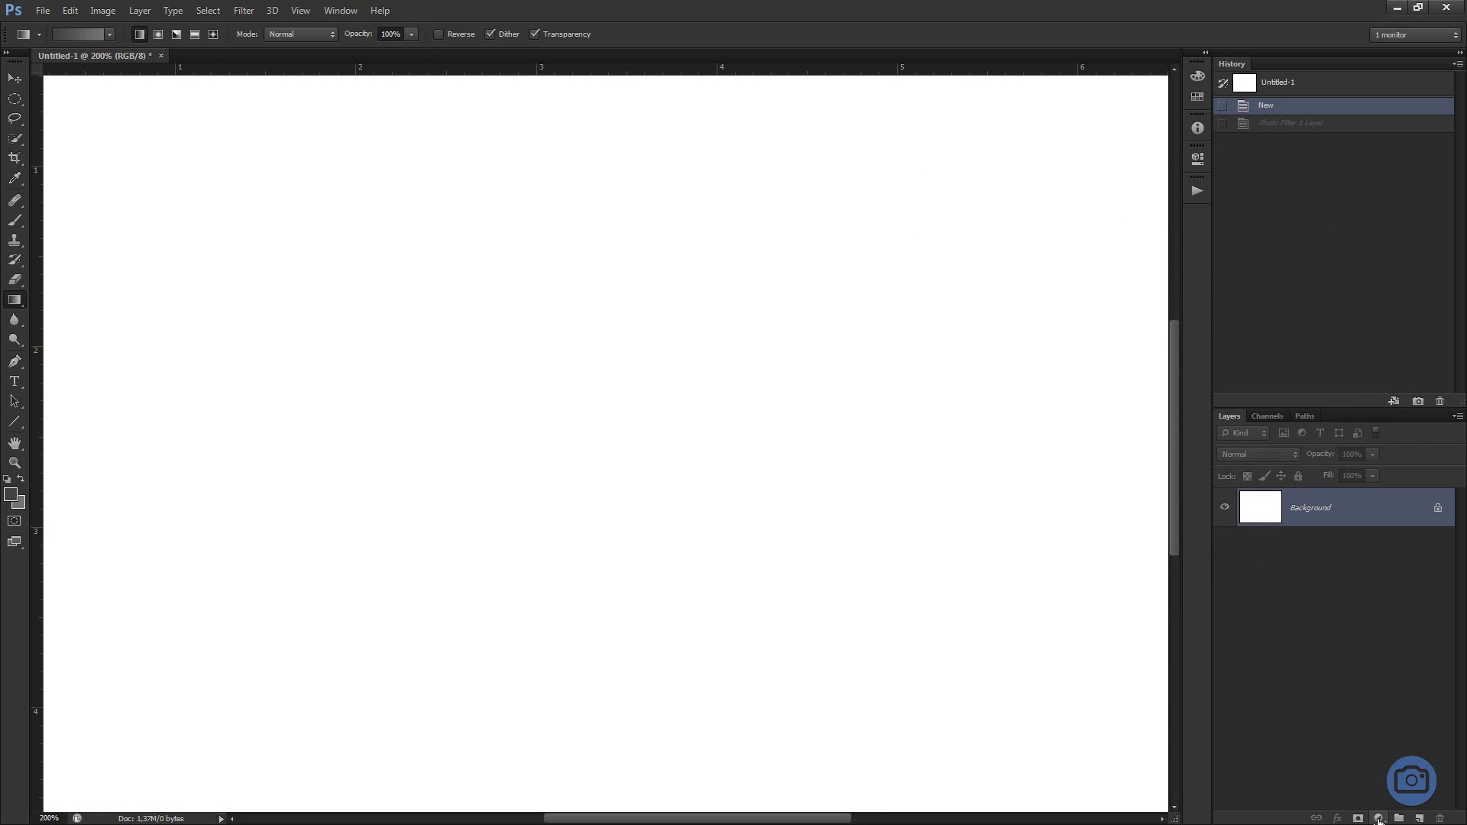
Add a Gradient Fill layer with the dark grey preset and no dithering
left_click(1379, 818)
left_click(1358, 501)
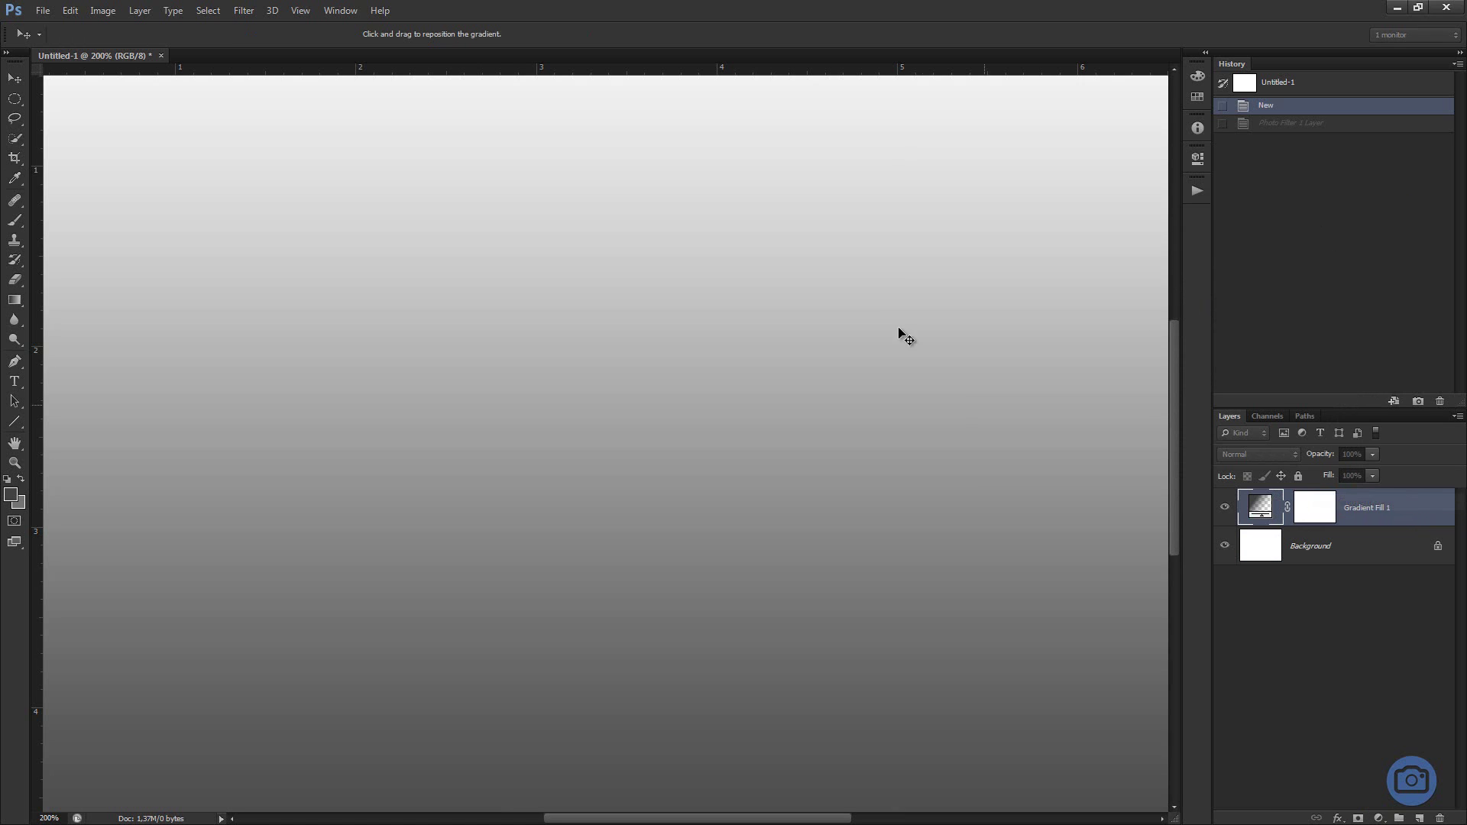
left_click(1056, 200)
left_click(941, 220)
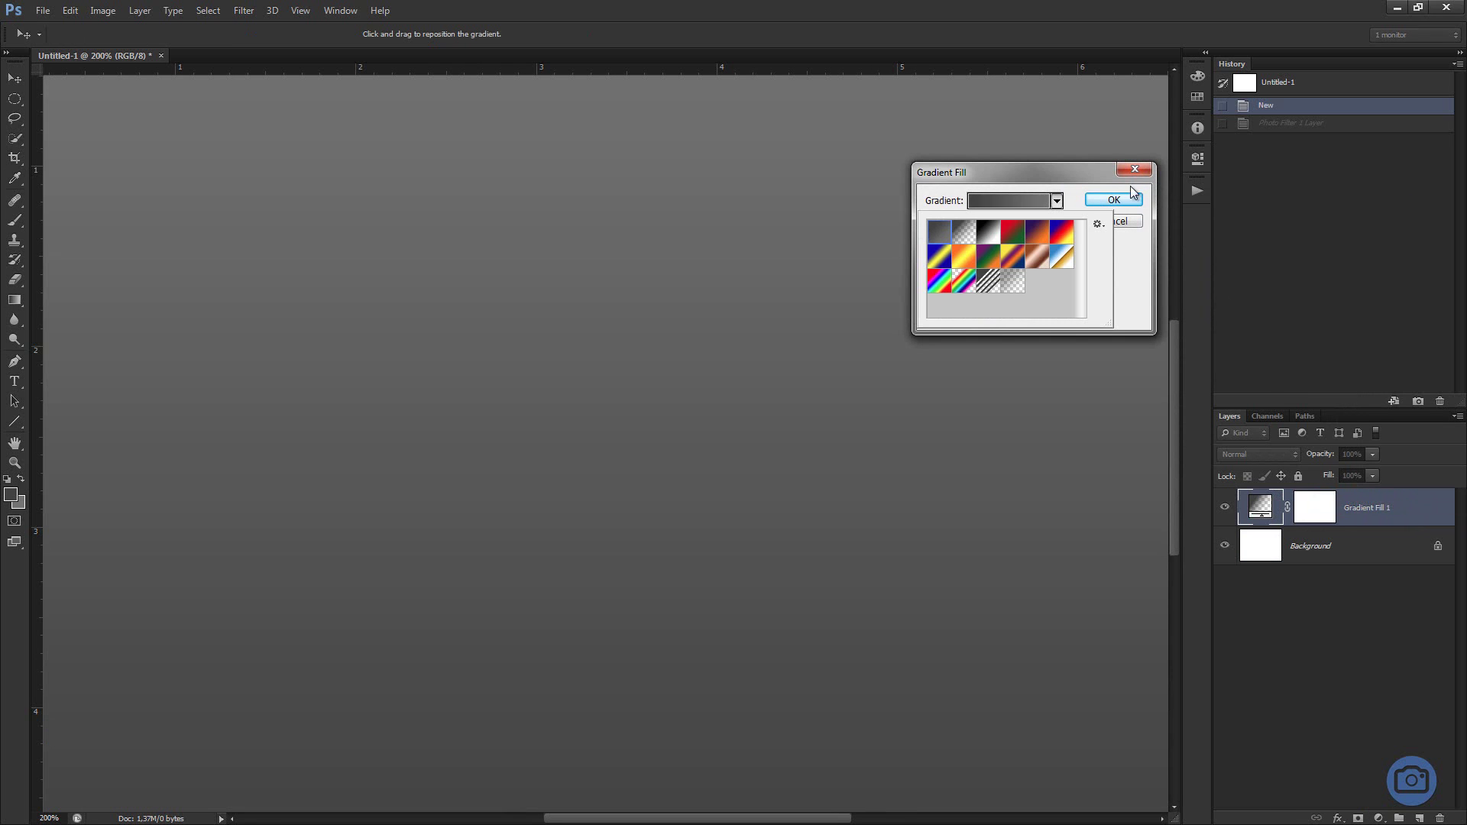
left_click(1112, 188)
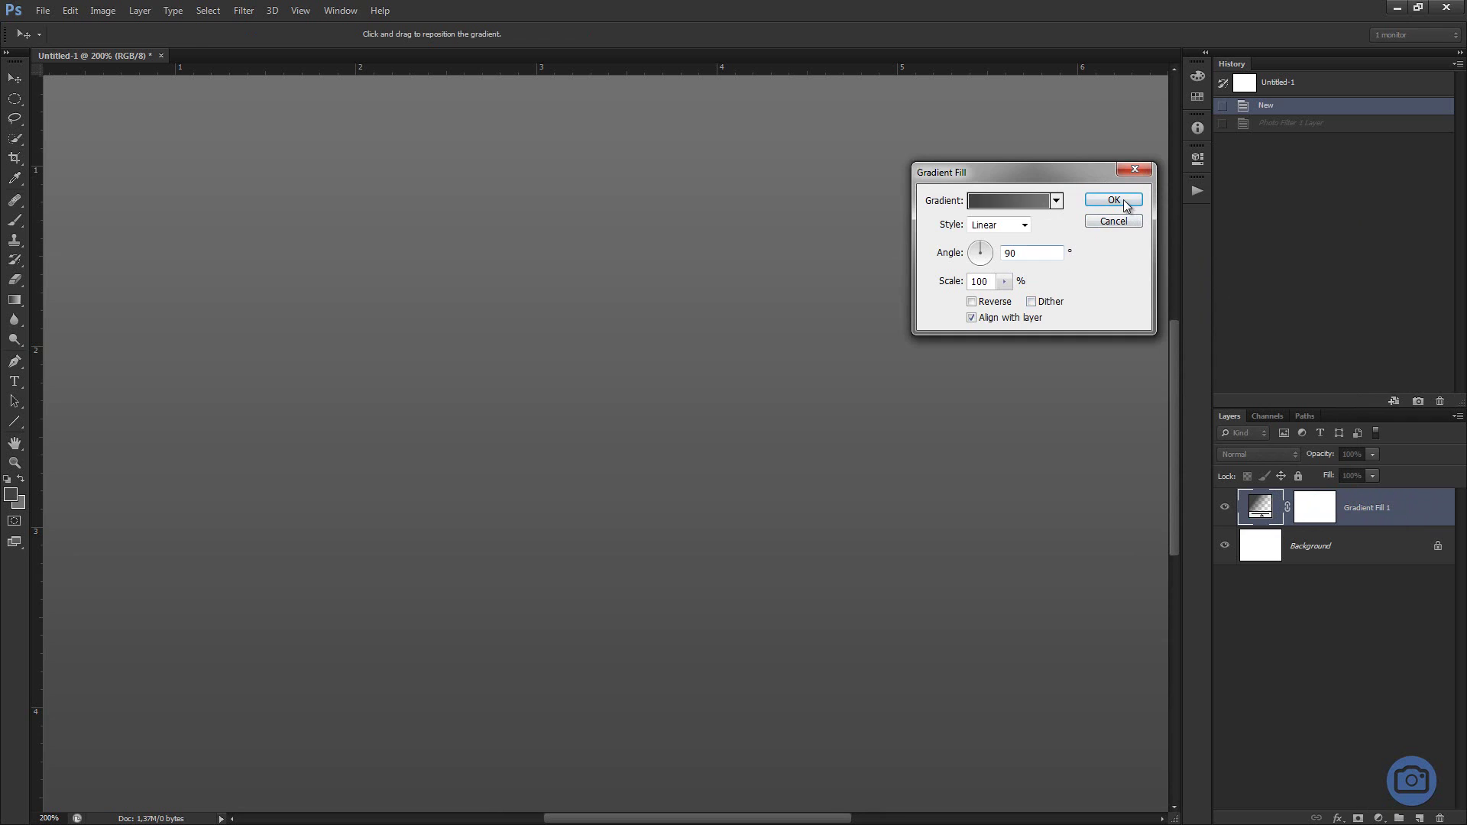
left_click(1124, 200)
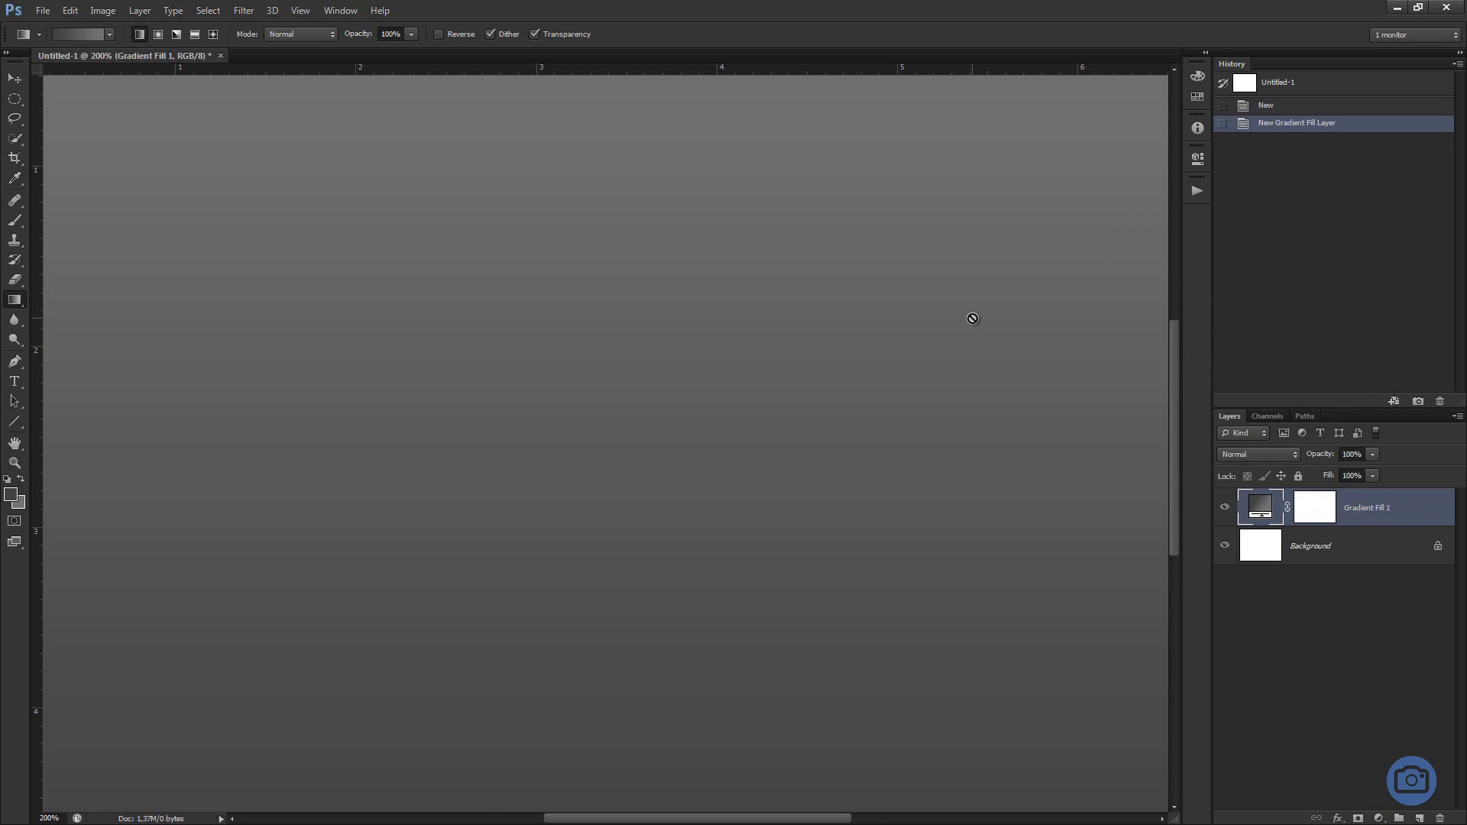
Convert Gradient Fill 1 to a smart object, then dismiss the error from trying to repaint it
right_click(1398, 508)
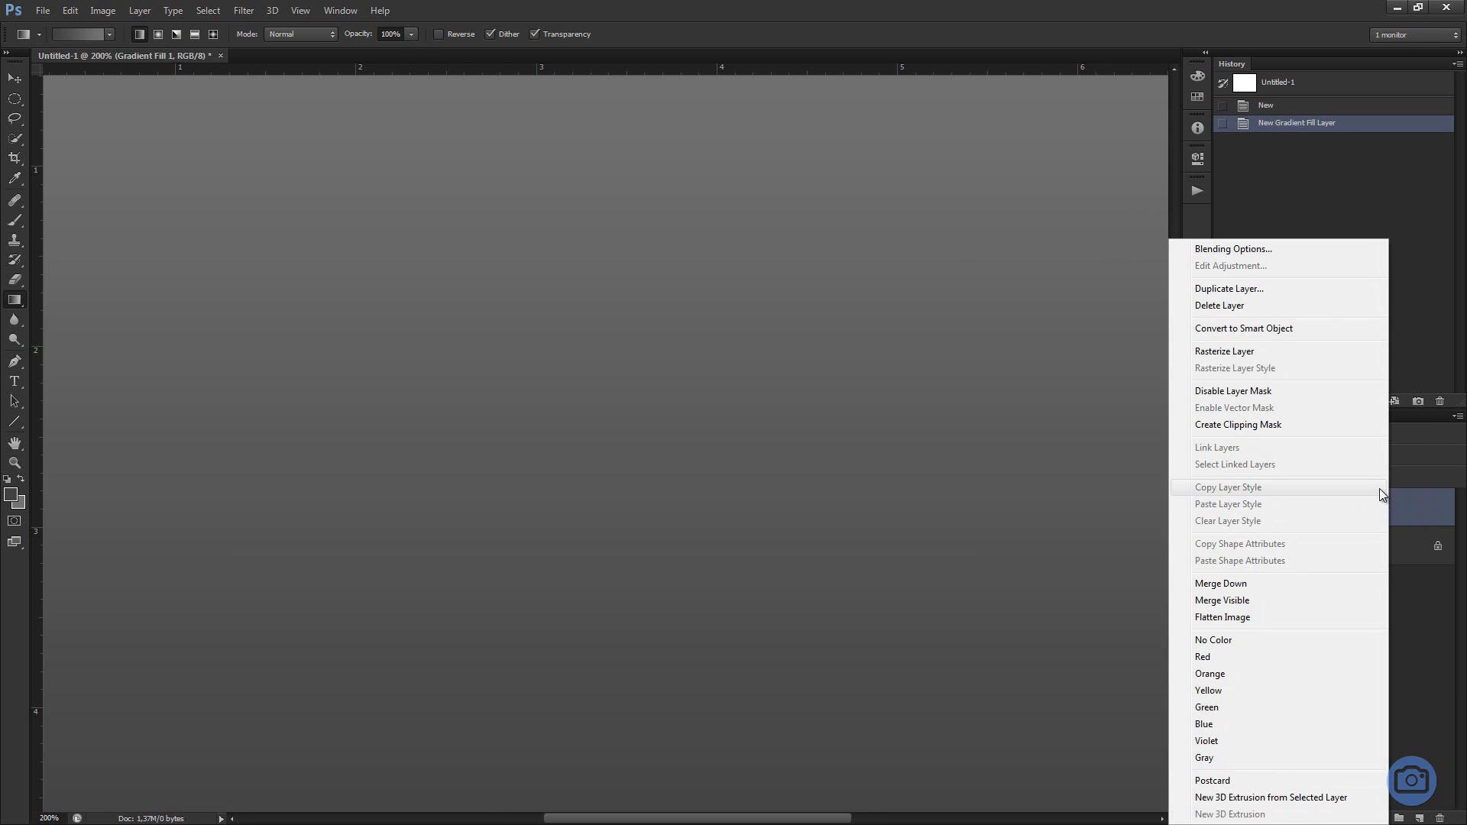
left_click(1233, 328)
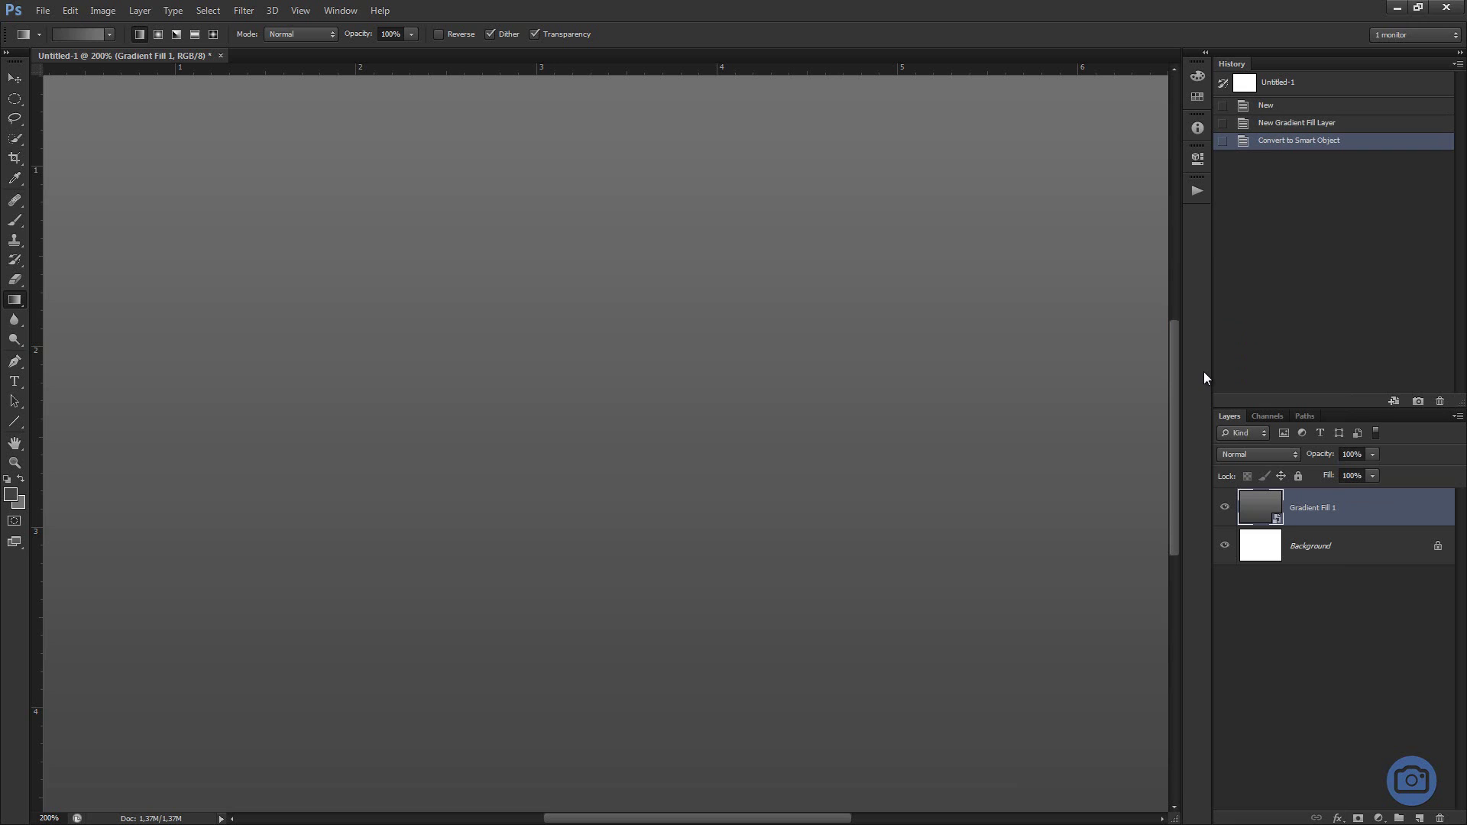
left_click(407, 443)
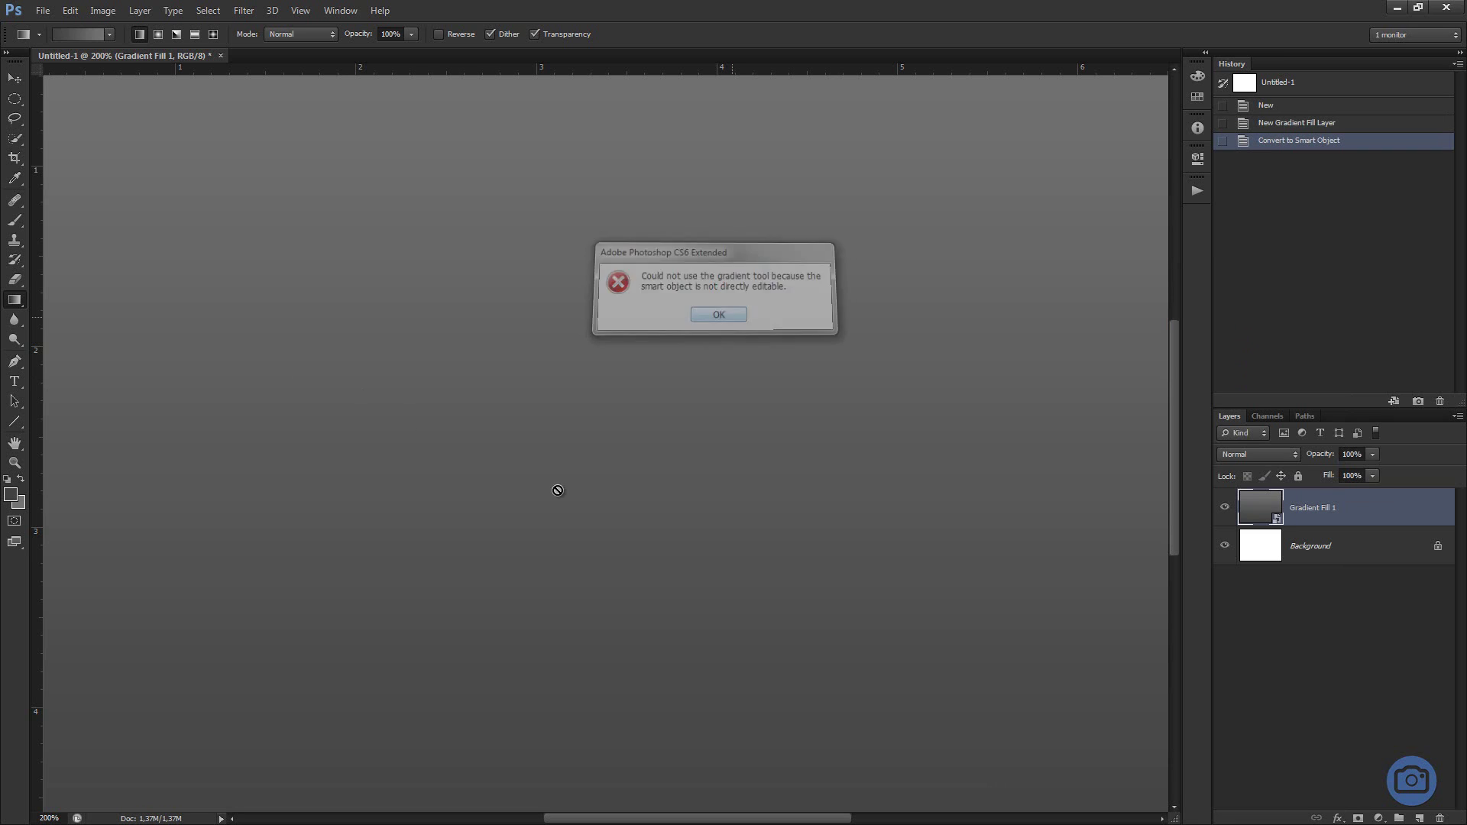
key("Return")
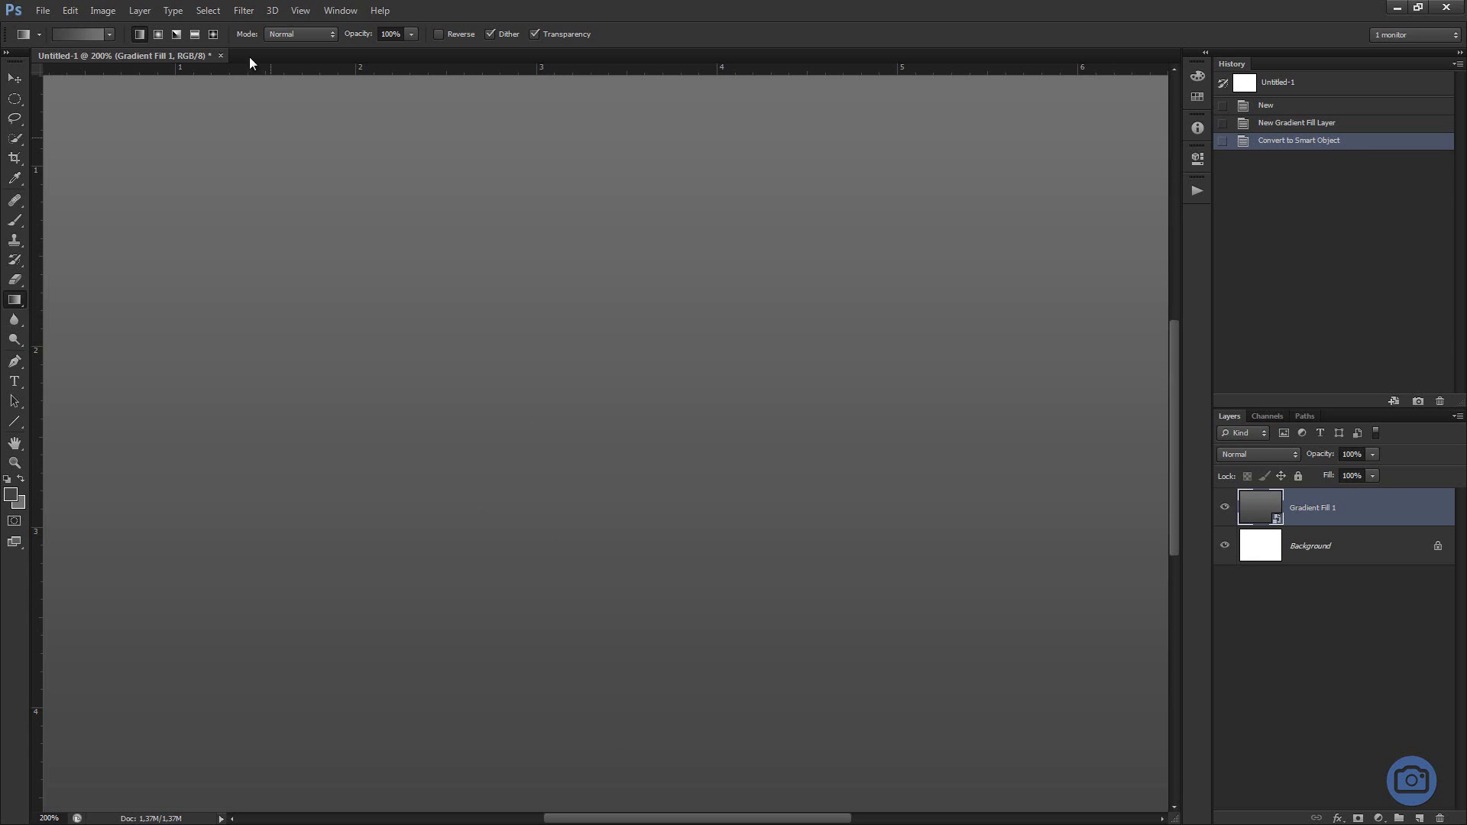
left_click(244, 12)
mouse_move(254, 194)
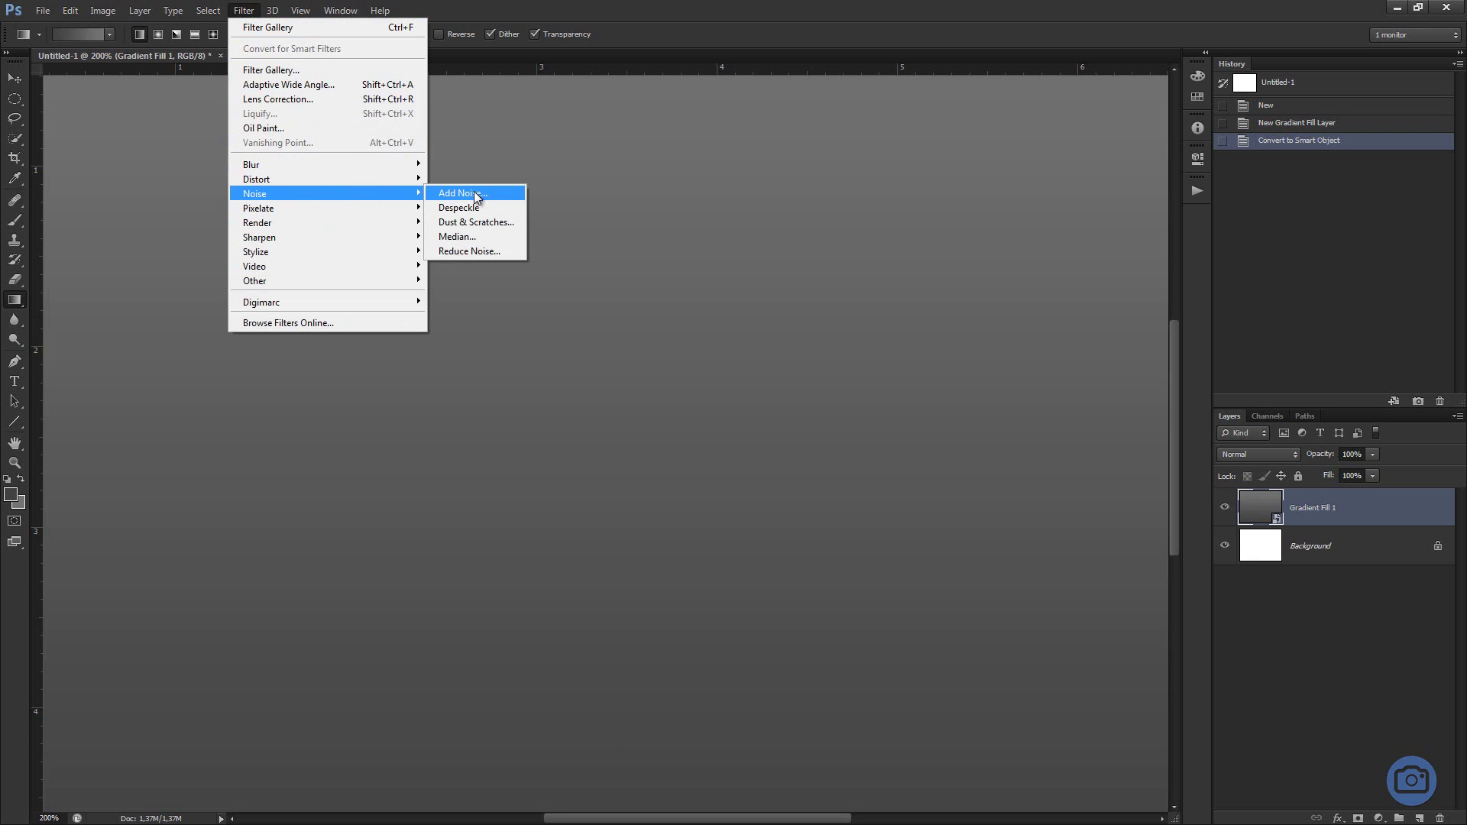
left_click(480, 194)
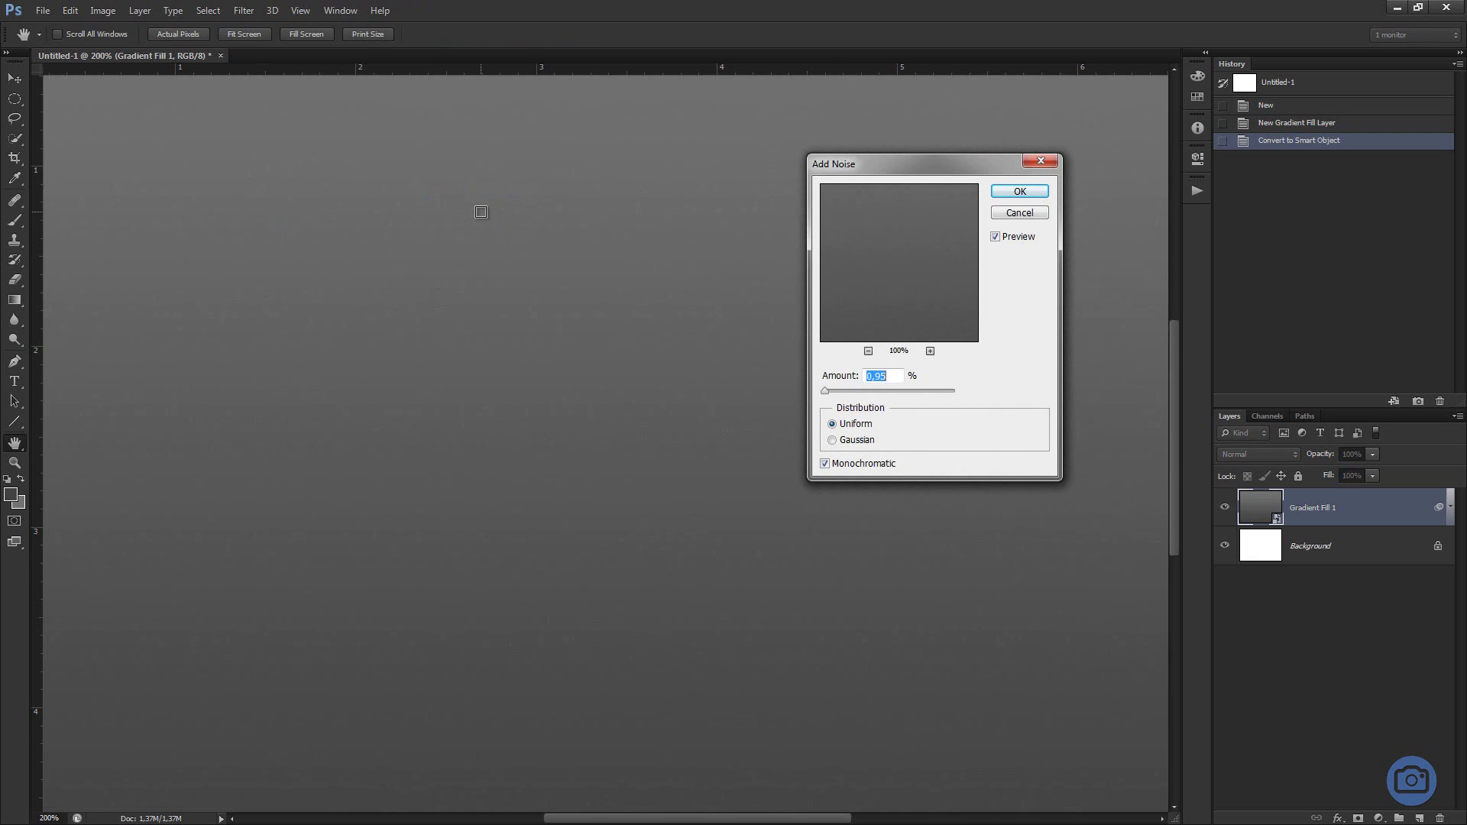
left_click_drag(825, 391, 839, 377)
left_click_drag(839, 378, 847, 373)
left_click(1028, 217)
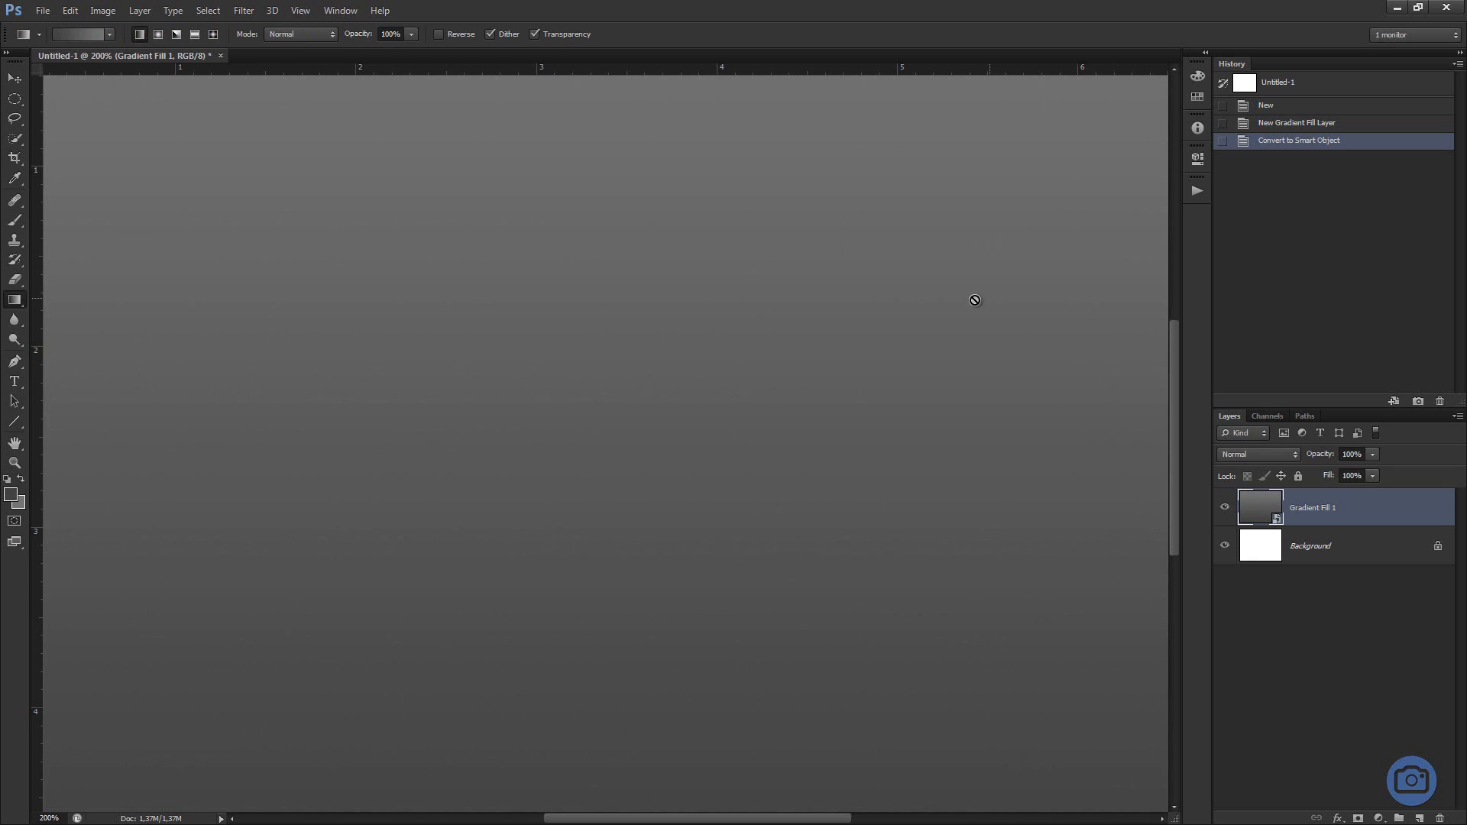
Apply the Filter Gallery's Spatter filter with spray radius 16 and smoothness 1
left_click(246, 13)
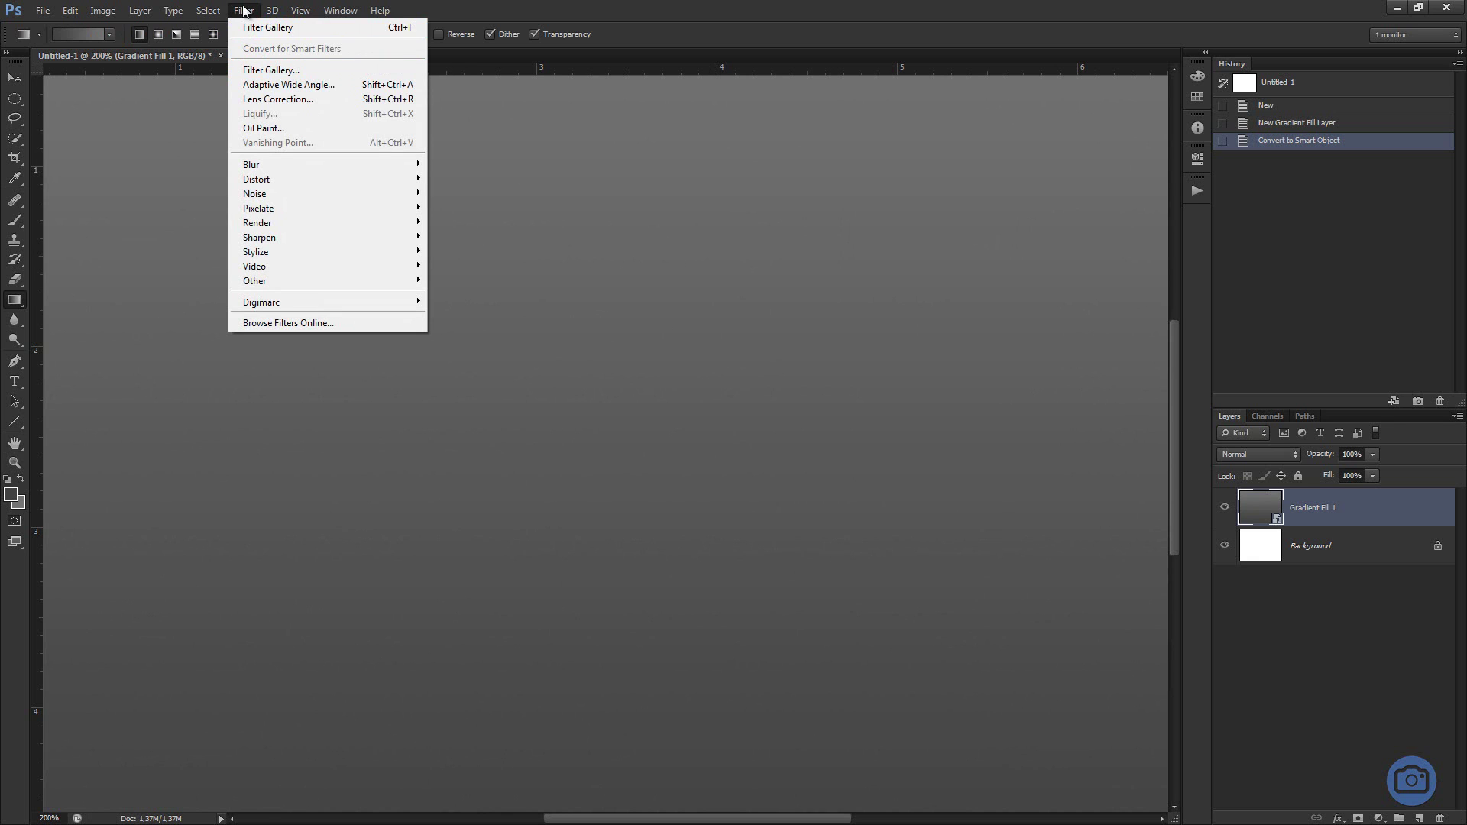
left_click(289, 72)
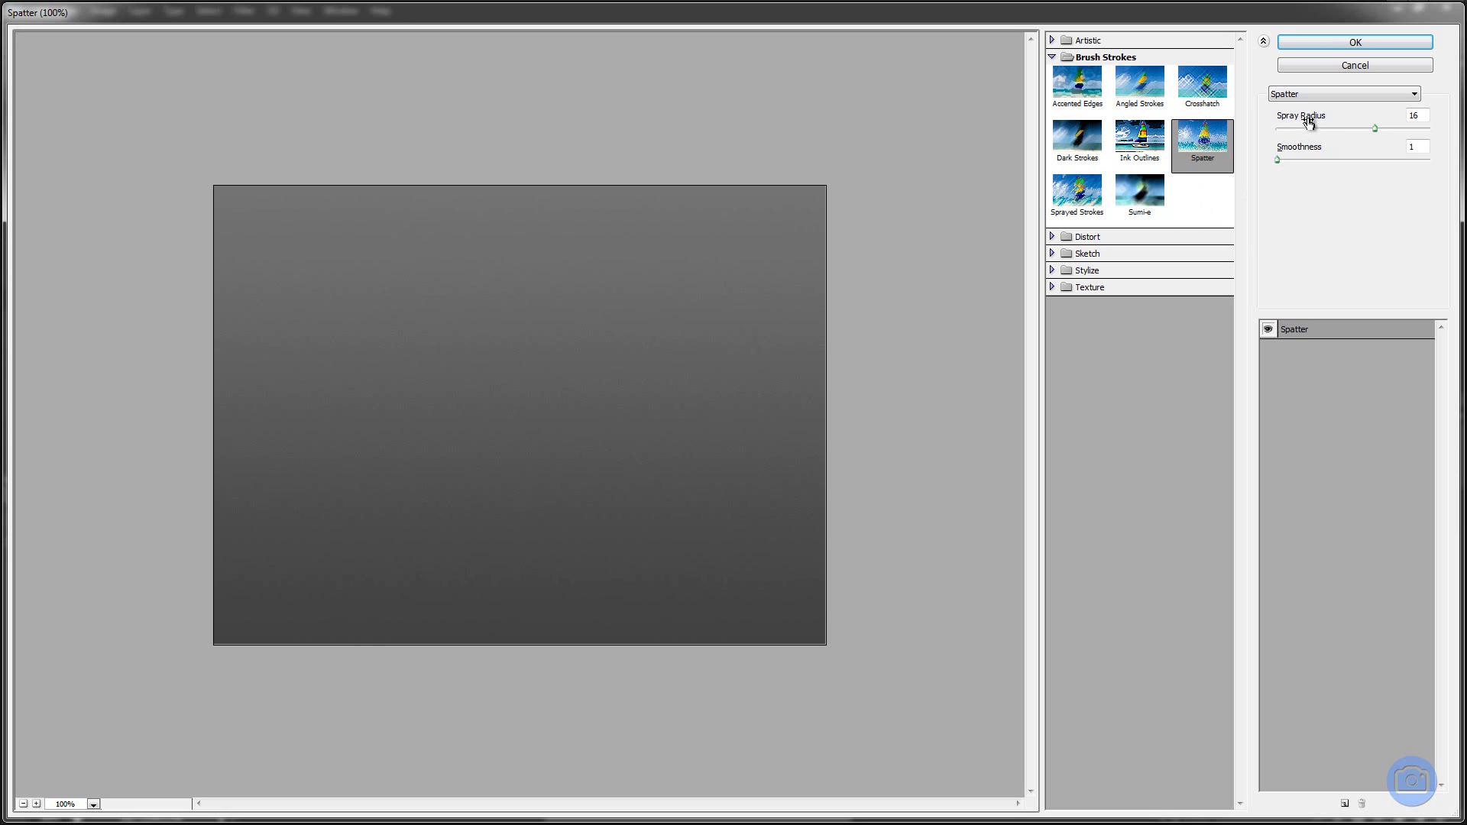
left_click_drag(1308, 122, 1302, 122)
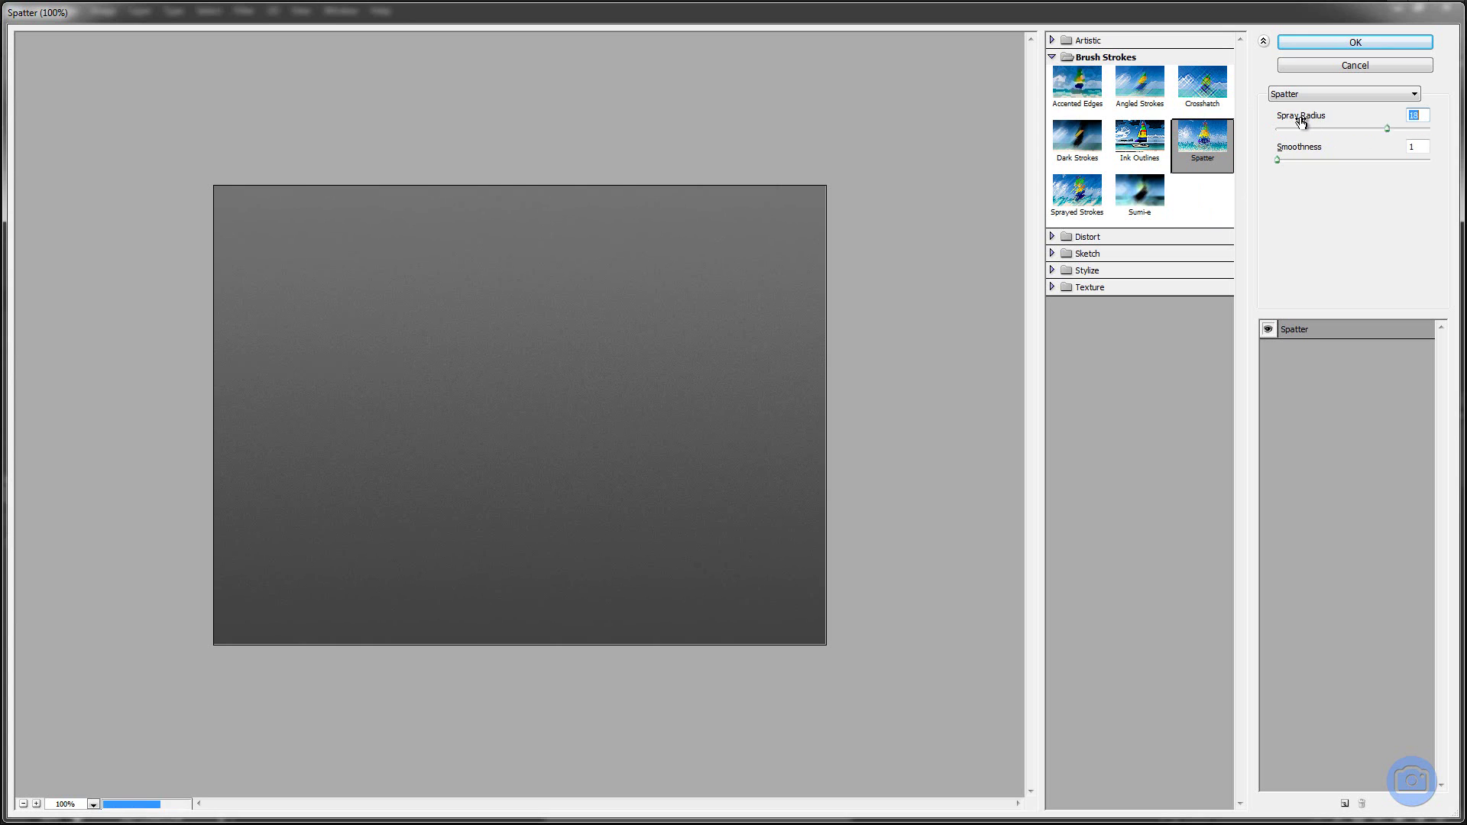
left_click_drag(1302, 122, 1303, 122)
left_click_drag(1376, 128, 1374, 129)
left_click(1357, 42)
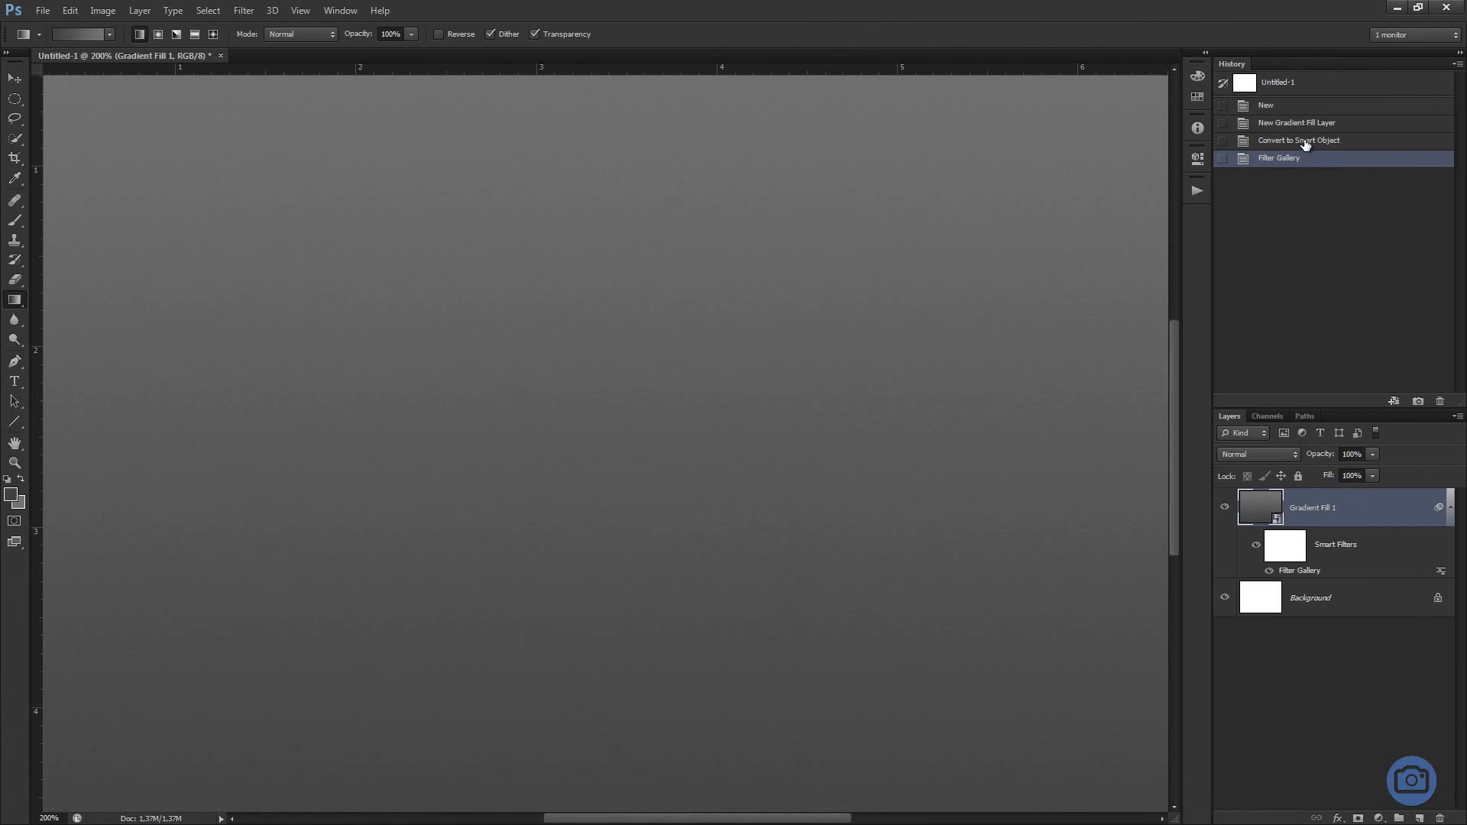
key("ctrl+plus")
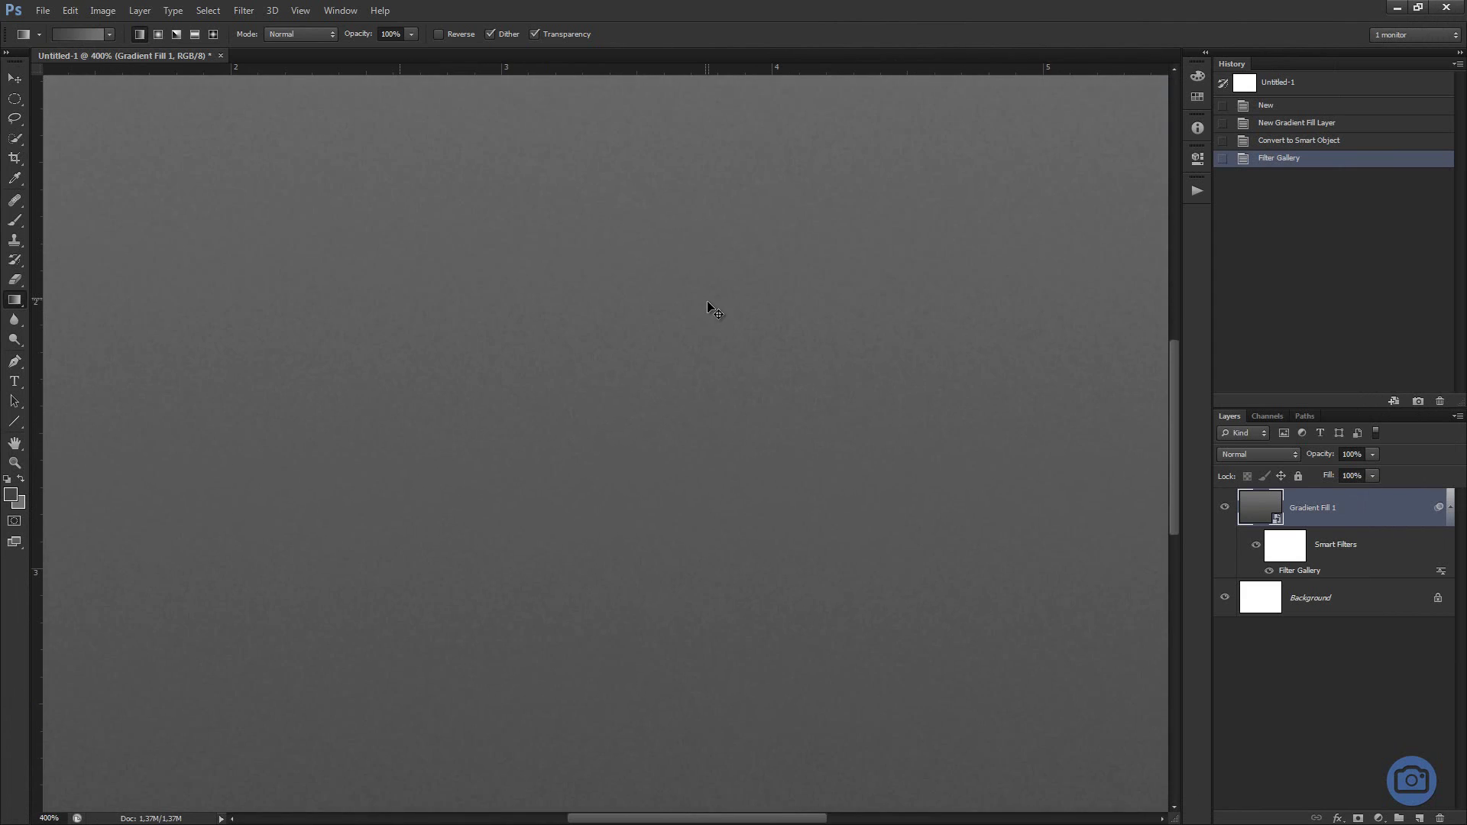
key("ctrl+plus")
key("ctrl+plus")
key("ctrl+plus")
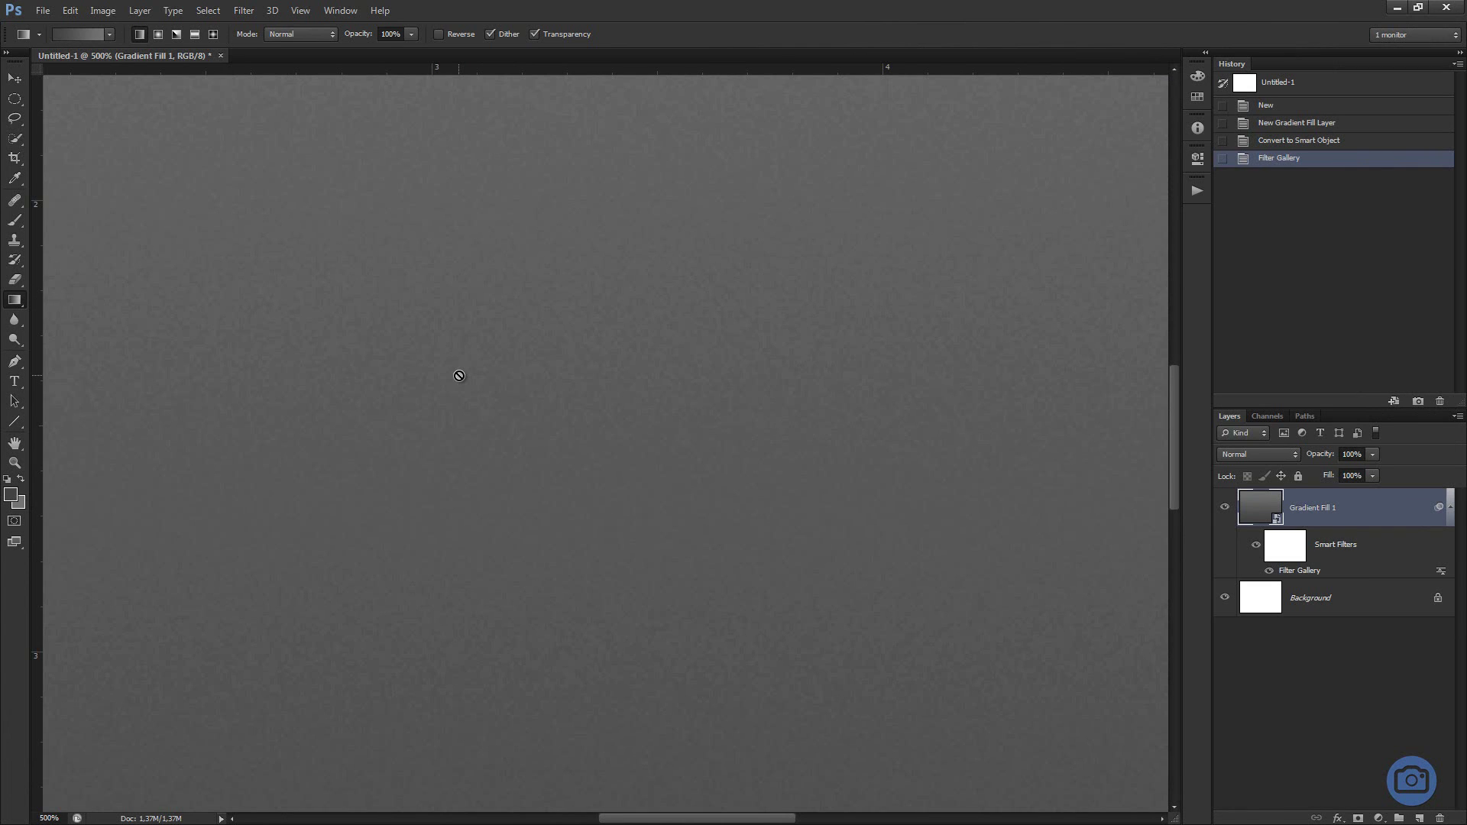
key("ctrl+minus")
key("ctrl+minus")
key("ctrl+minus")
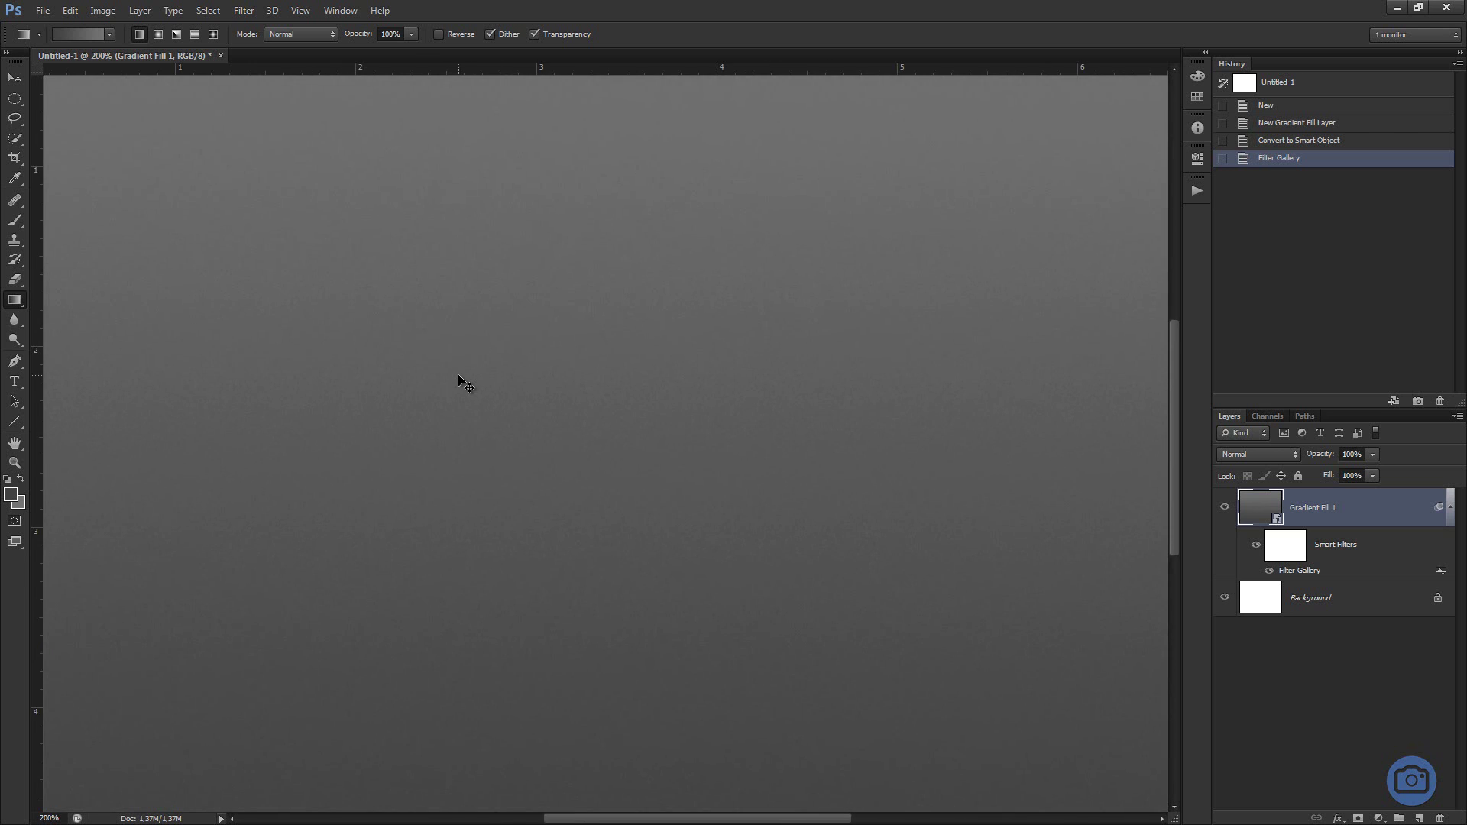
left_click(1257, 548)
left_click(1257, 548)
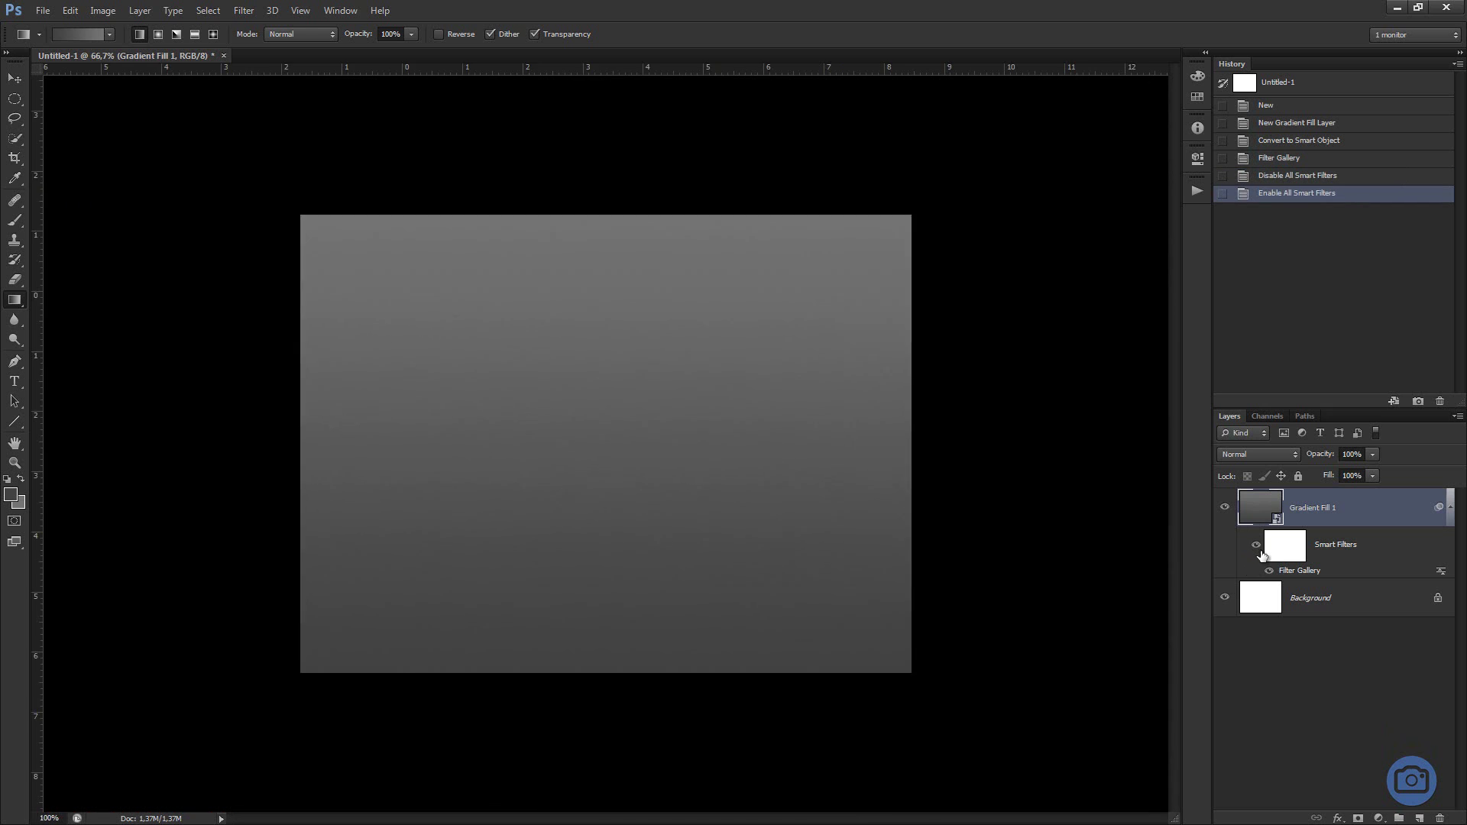
Zoom out to view the whole spattered gradient image
key("ctrl+minus")
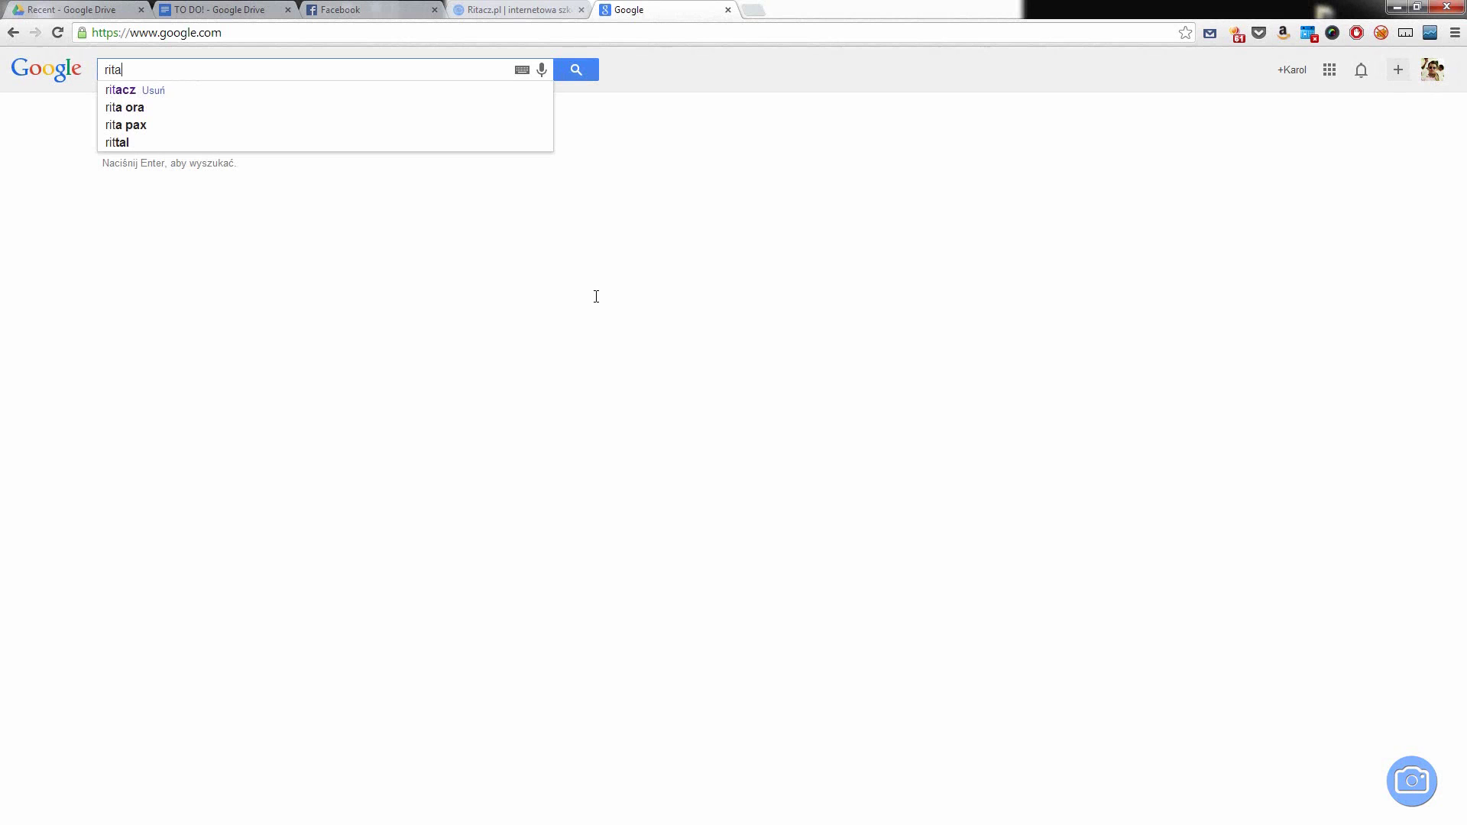
Search Google for ritacz.pl and open the site
type(".pl")
key("Return")
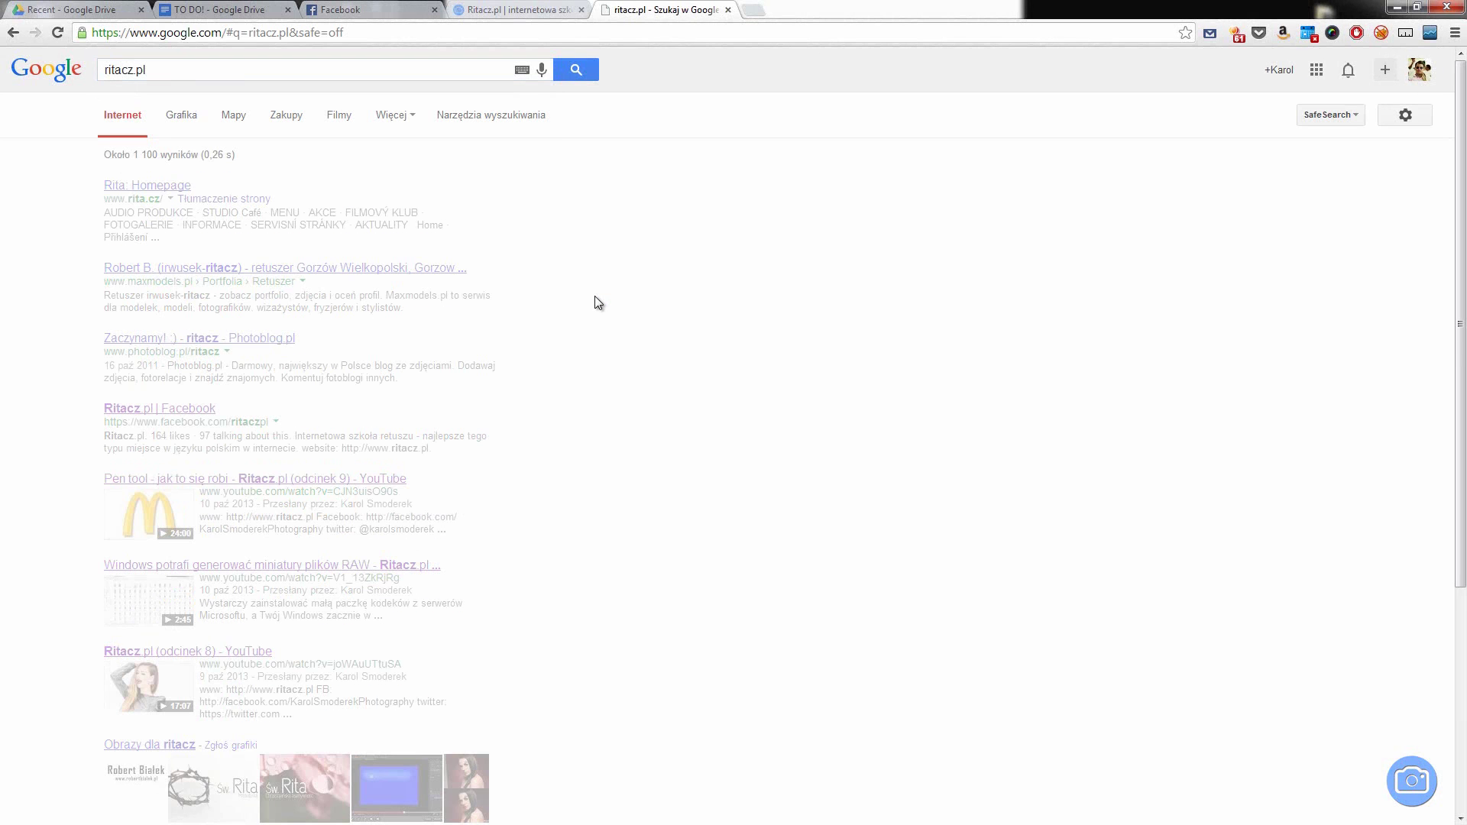
left_click(263, 190)
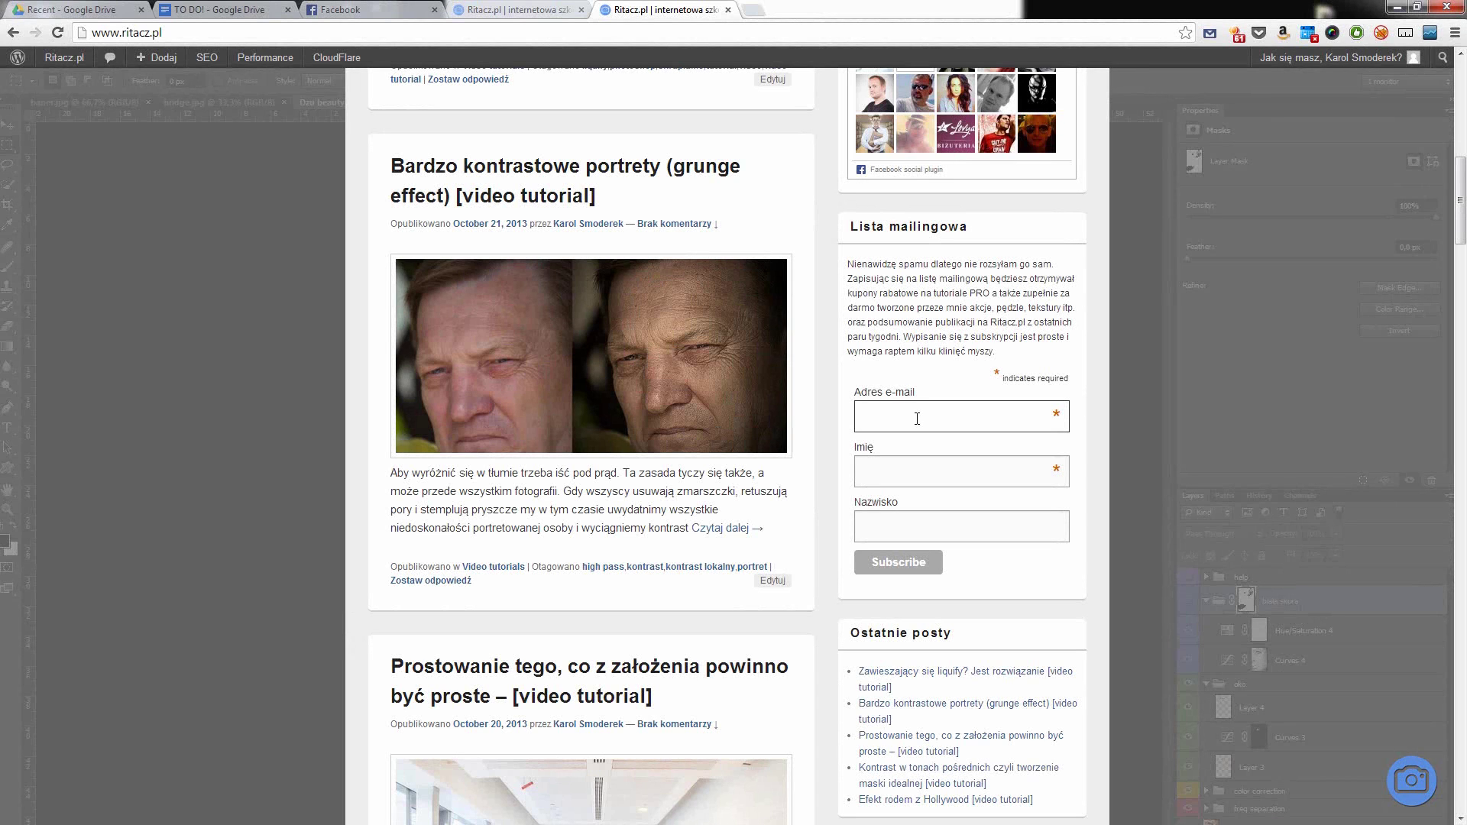
Fill the mailing-list form with an e-mail address, first name and surname, and submit it
key("Tab")
type("Jan")
key("Tab")
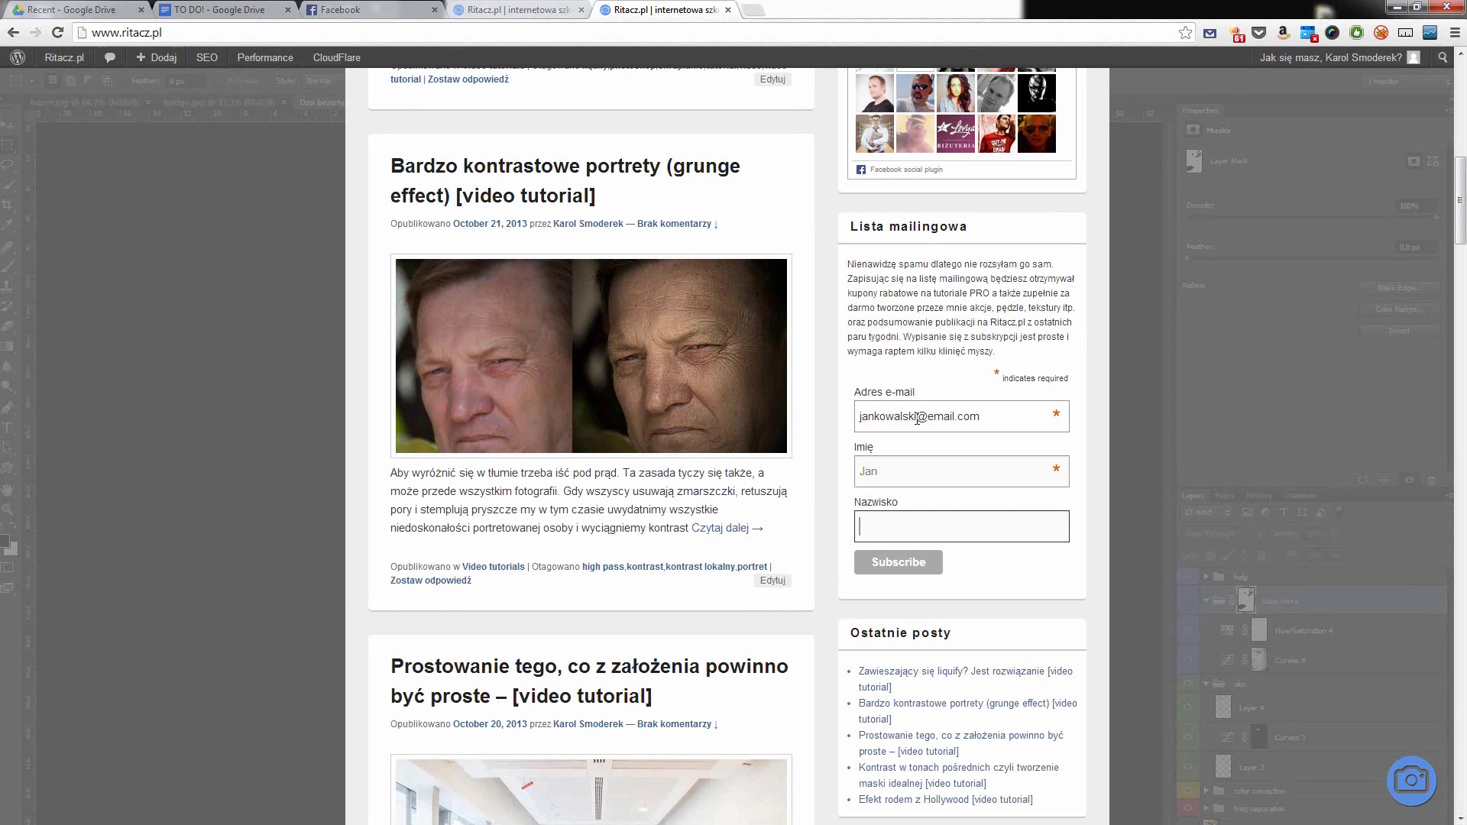
type("Kowalsk")
type("i")
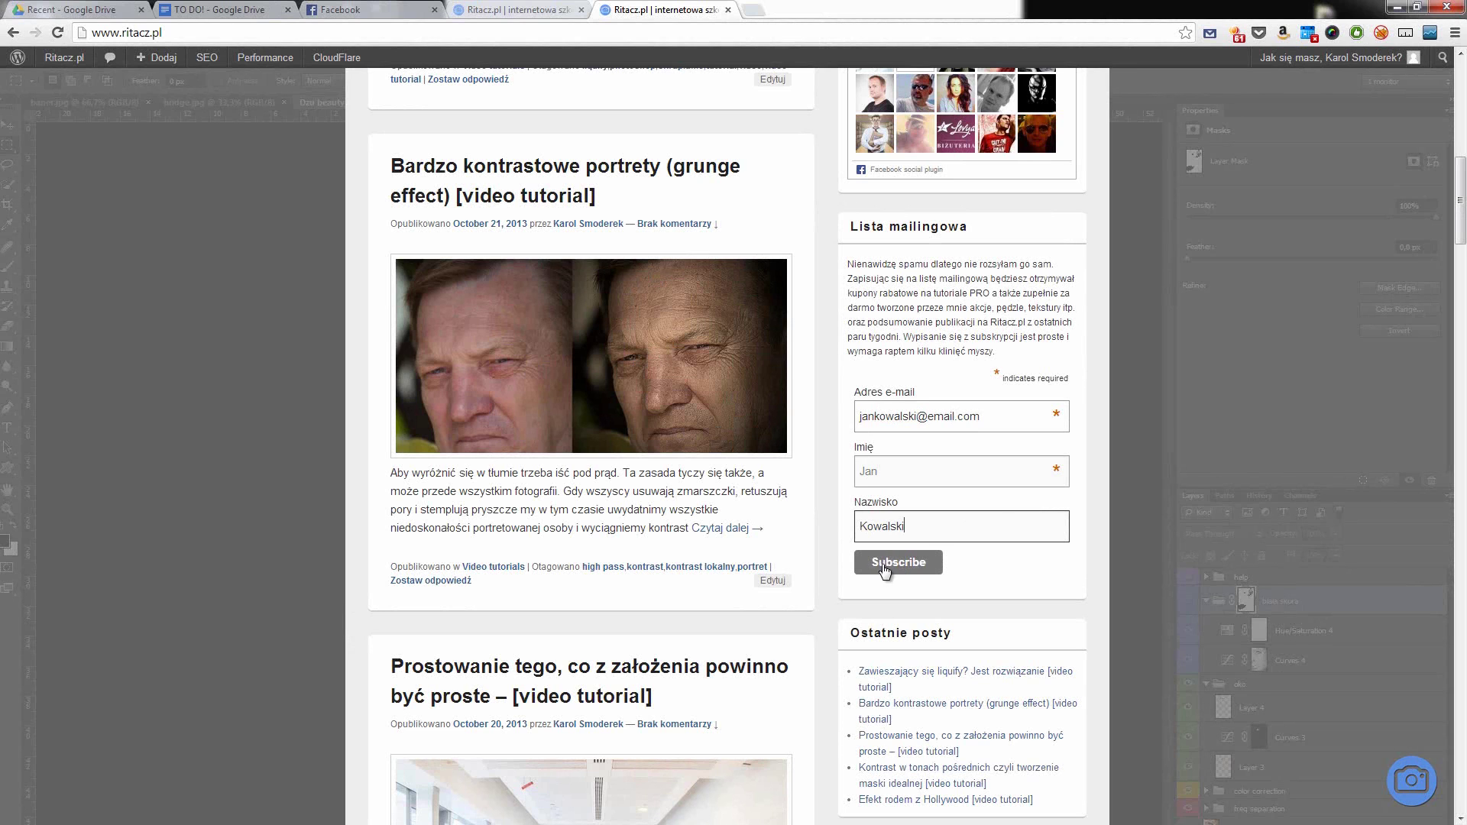
left_click(873, 565)
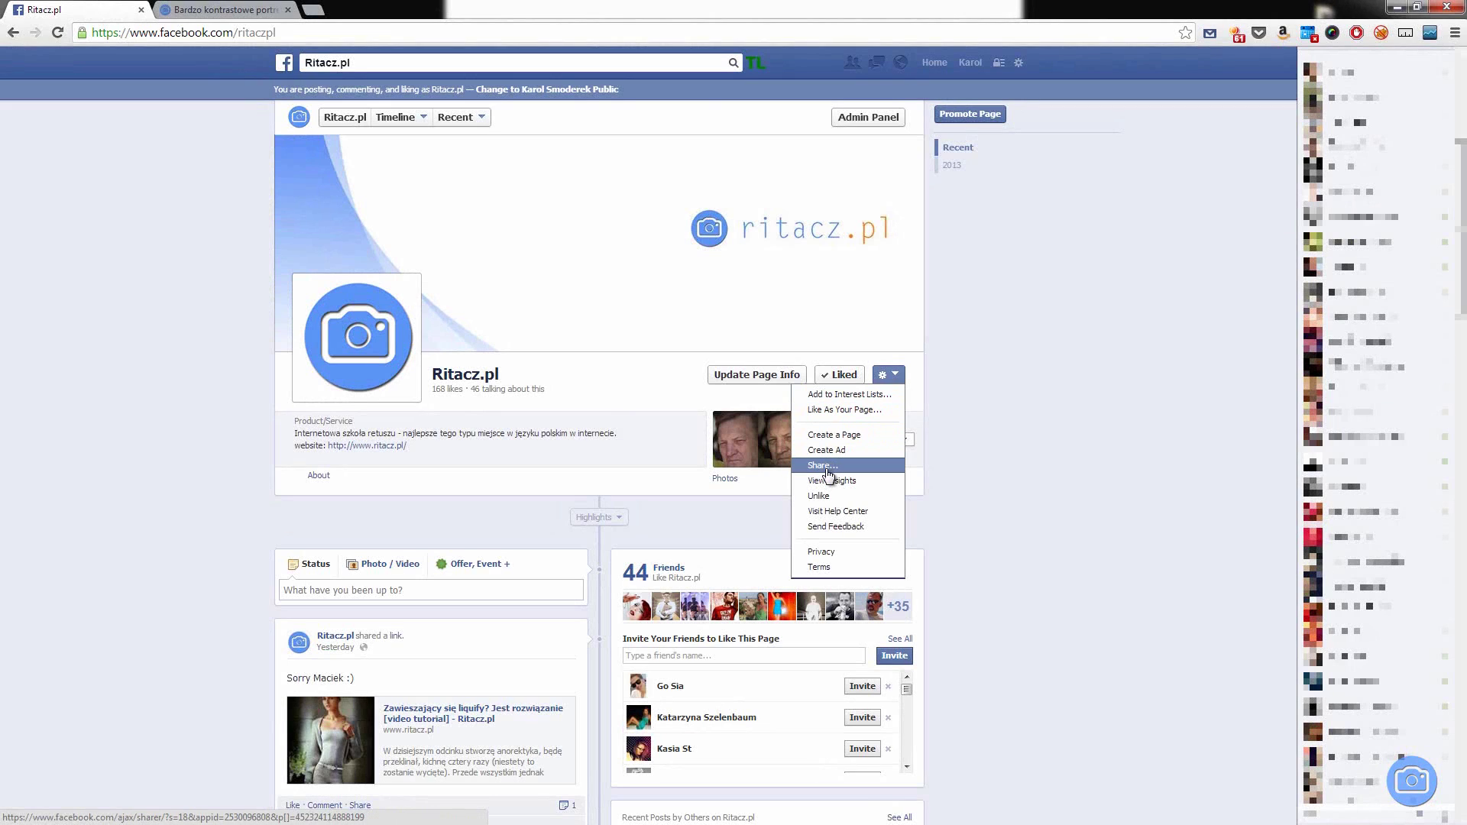
Share the Ritacz.pl page with a short enthusiastic message followed by a name
left_click(824, 466)
type("ZAJ")
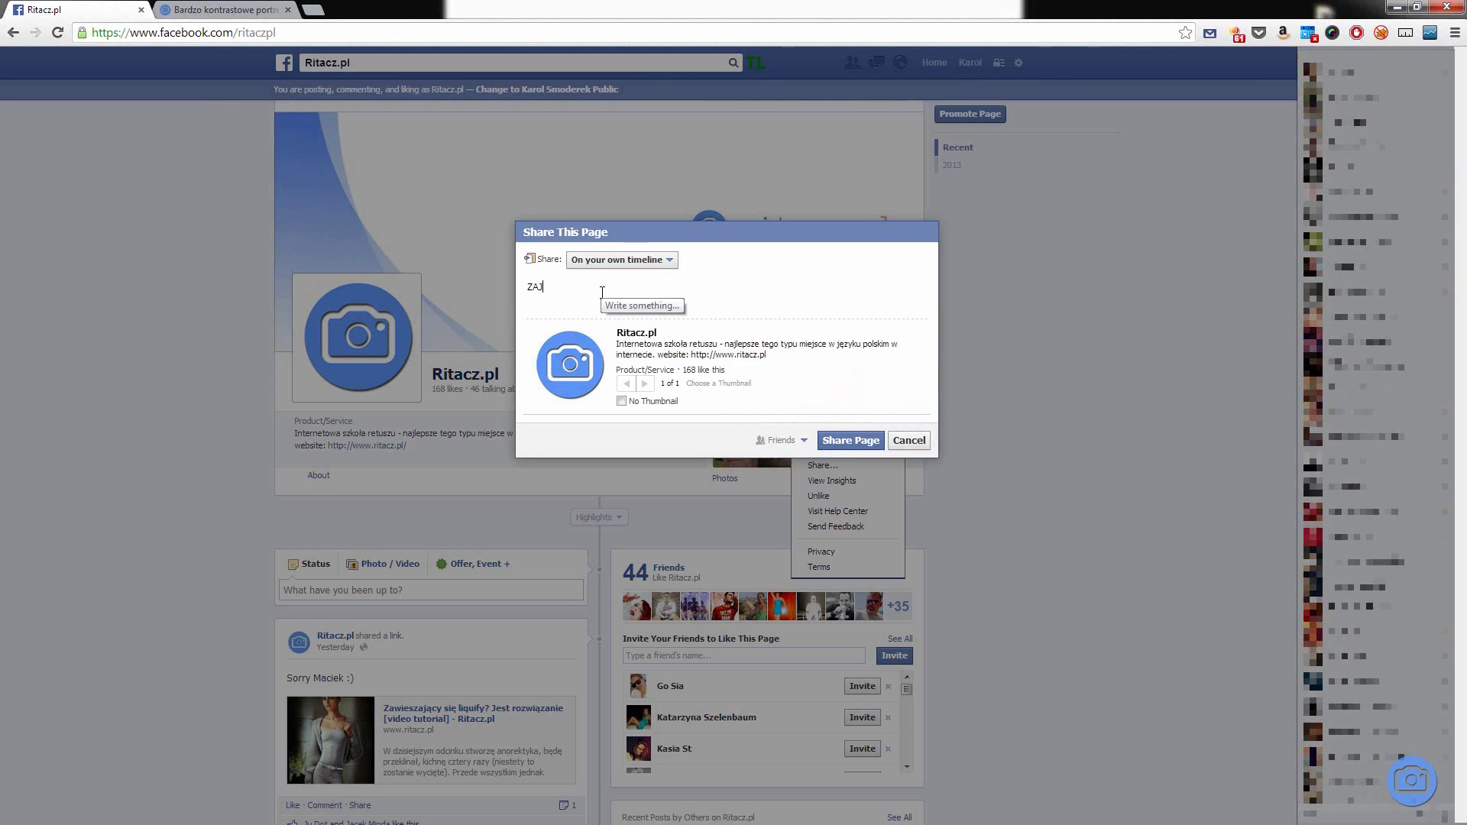
type("EBISTA!")
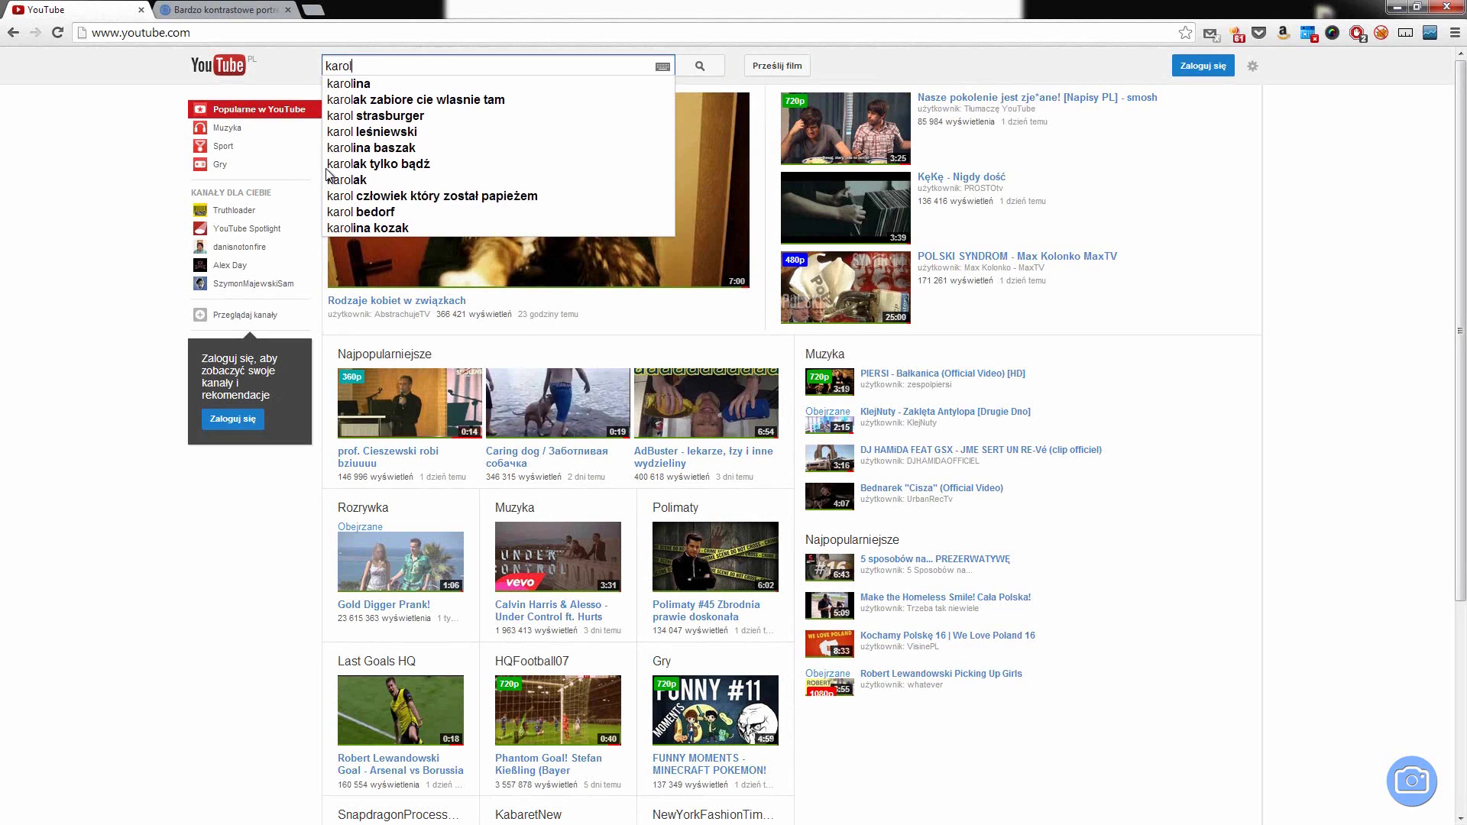
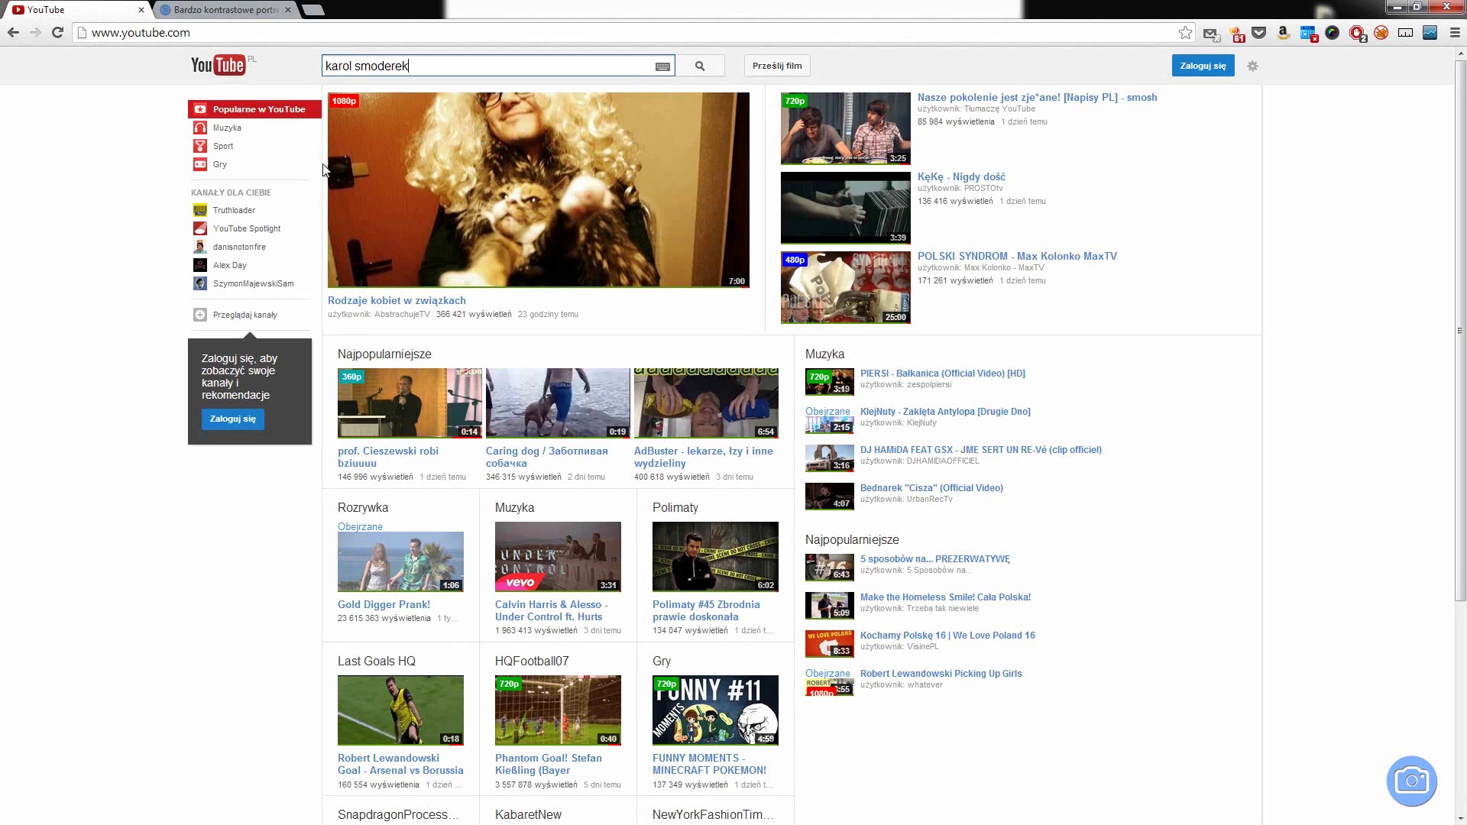
Search YouTube for the ritacz.pl author, open their channel and subscribe
left_click(700, 66)
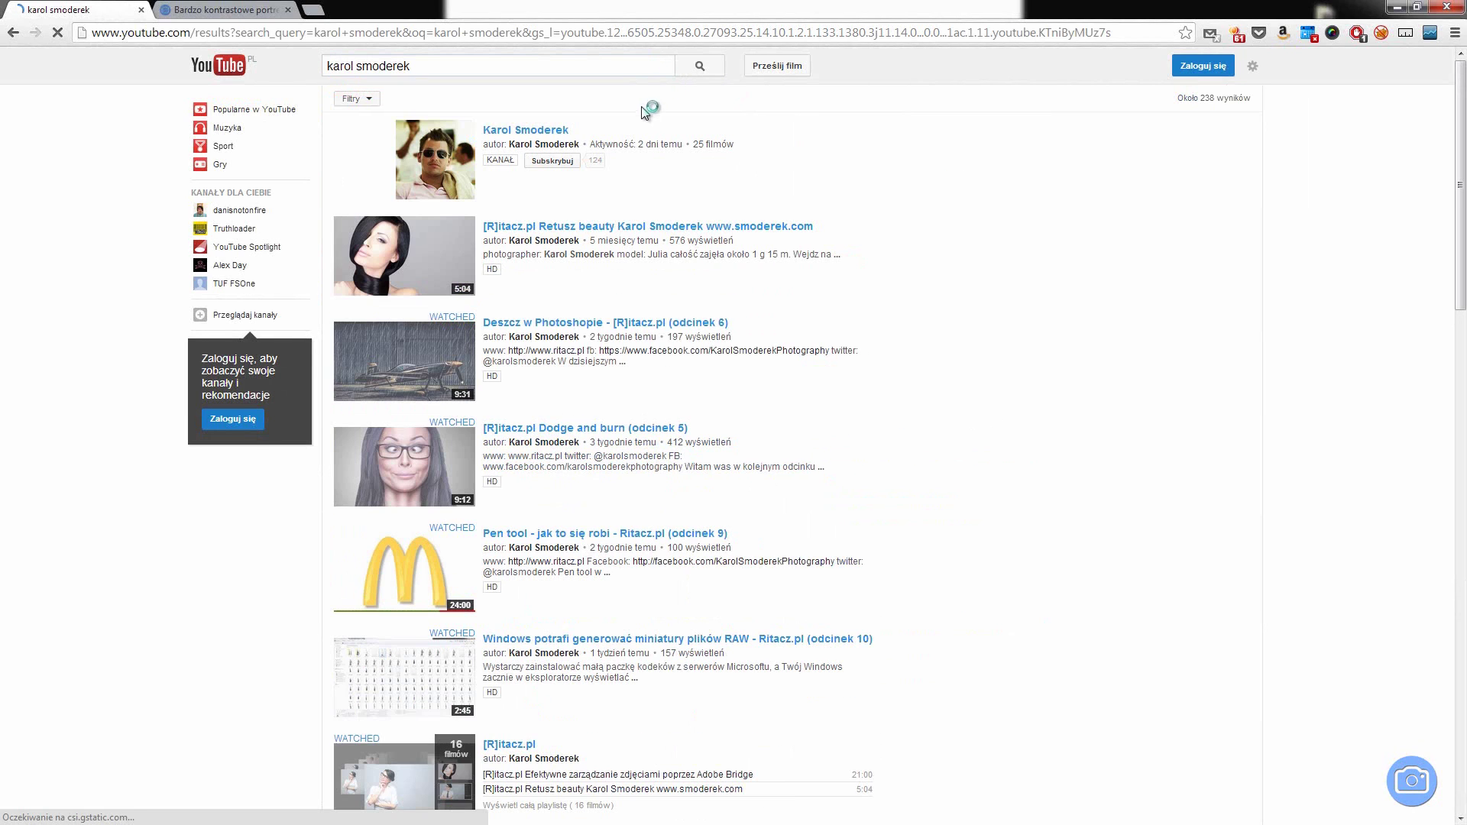
left_click(530, 138)
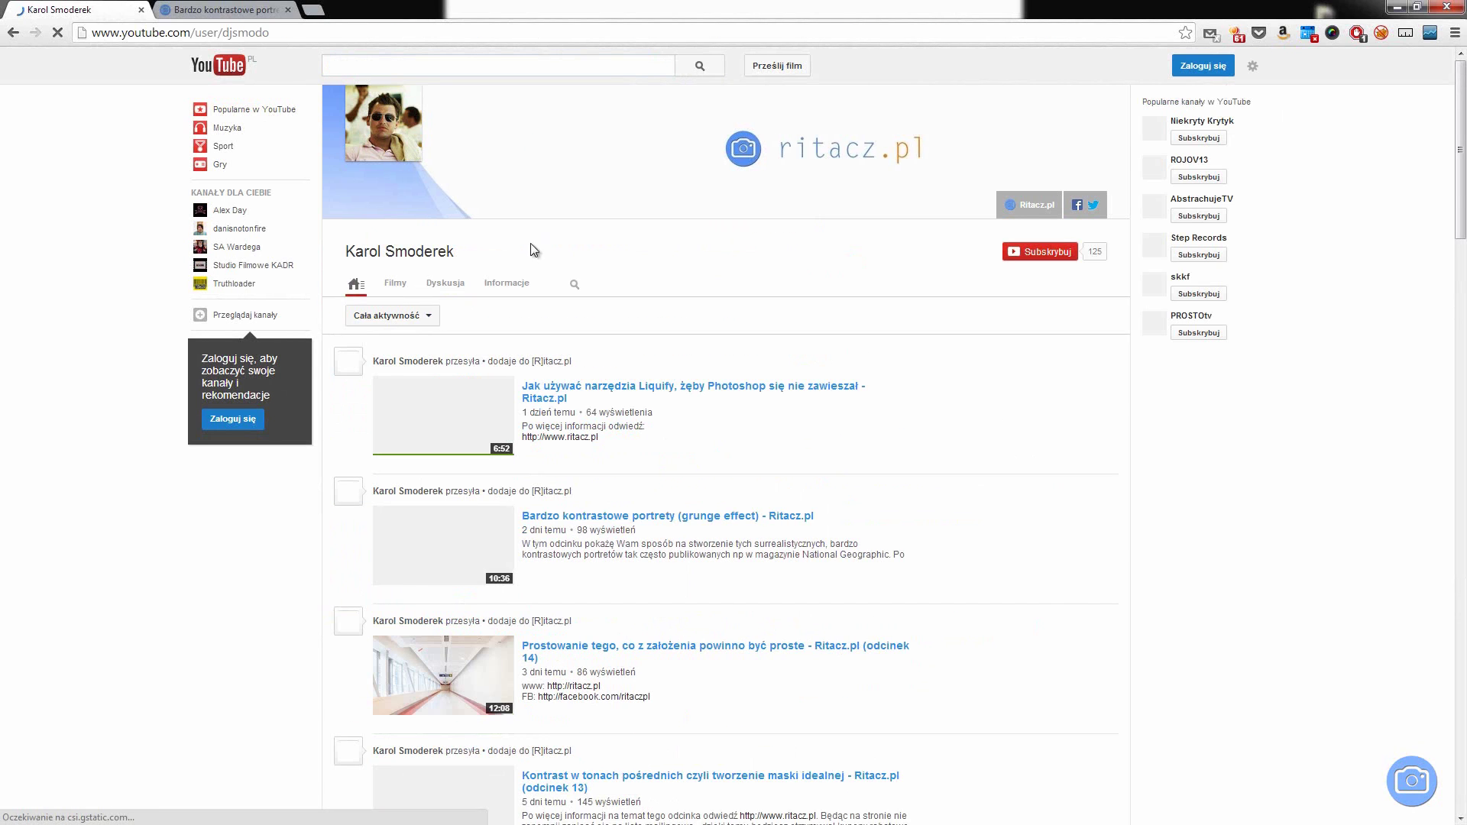
left_click(1061, 256)
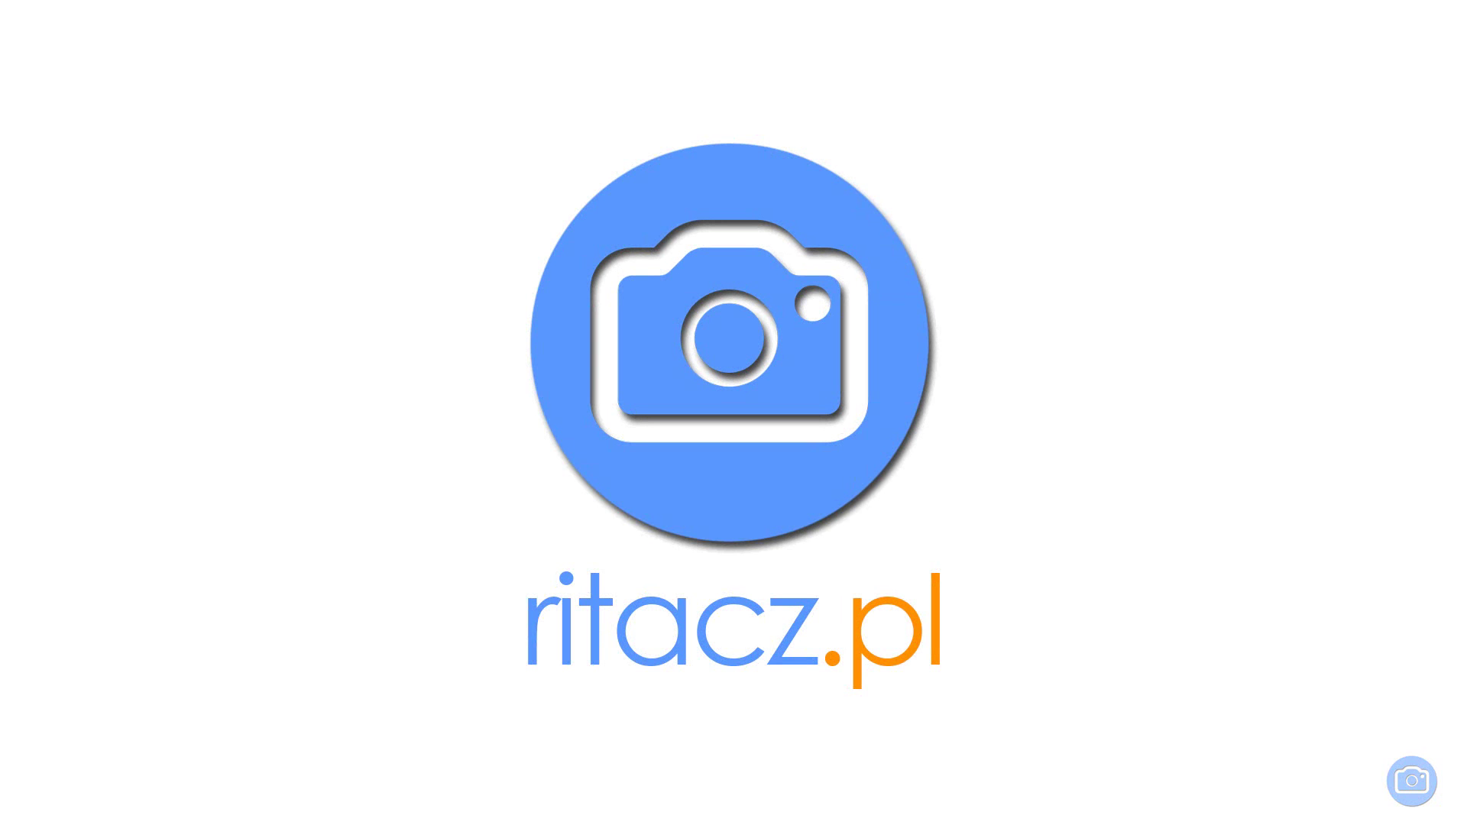